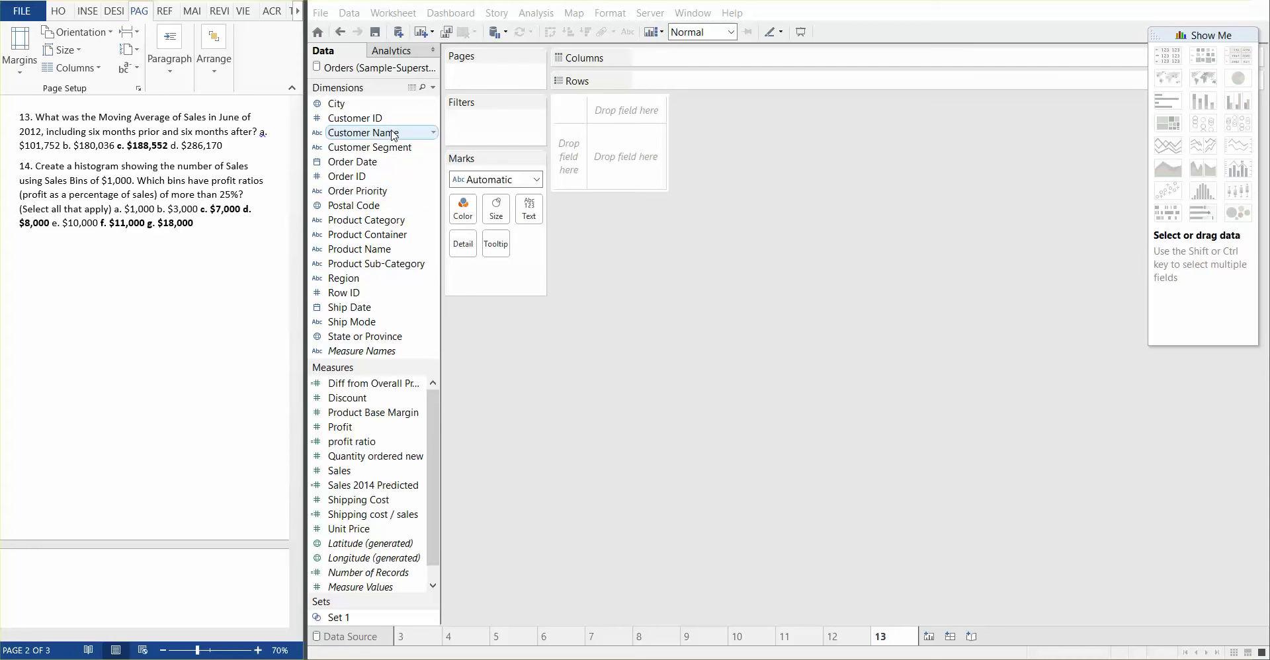
- Plot SUM(Sales) as a line across continuous months of Order Date, 2010–2013
drag(382, 163, 748, 61)
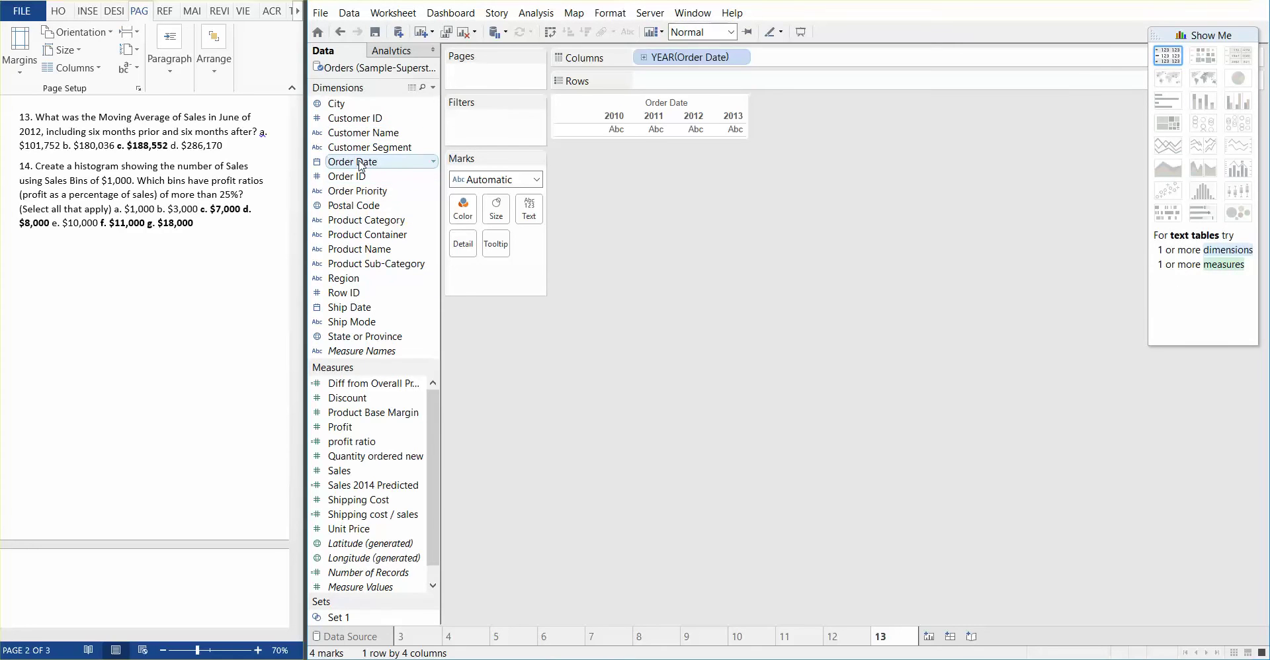
click(740, 58)
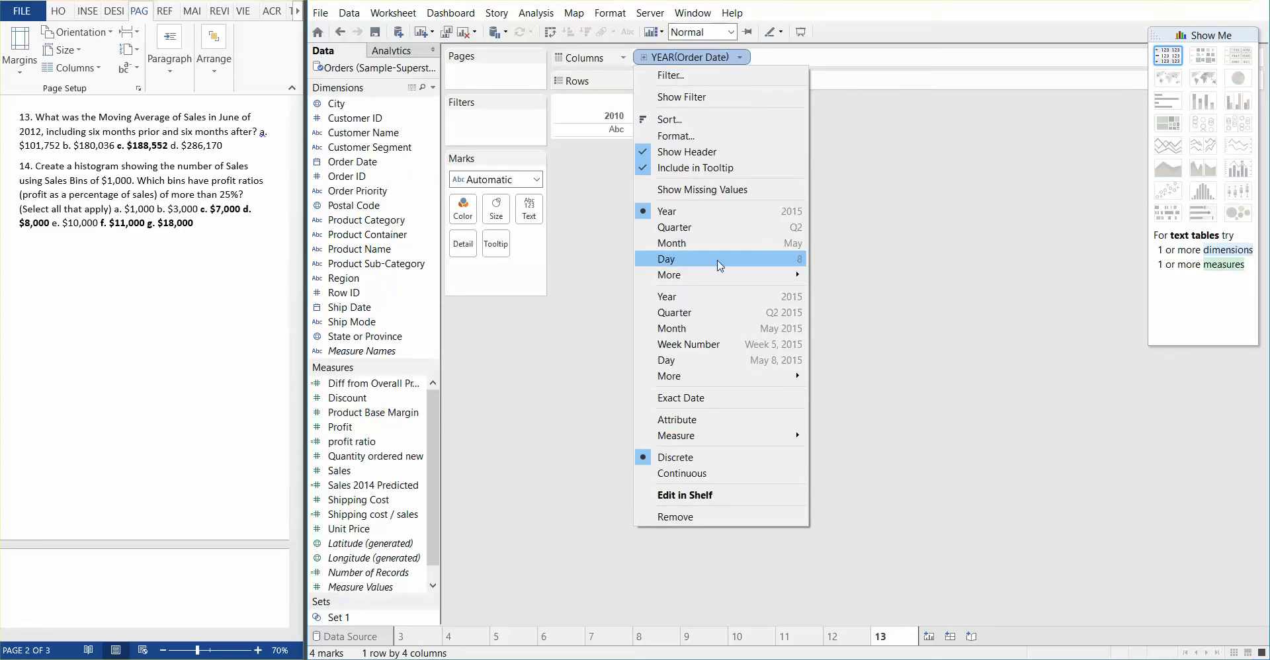
click(721, 325)
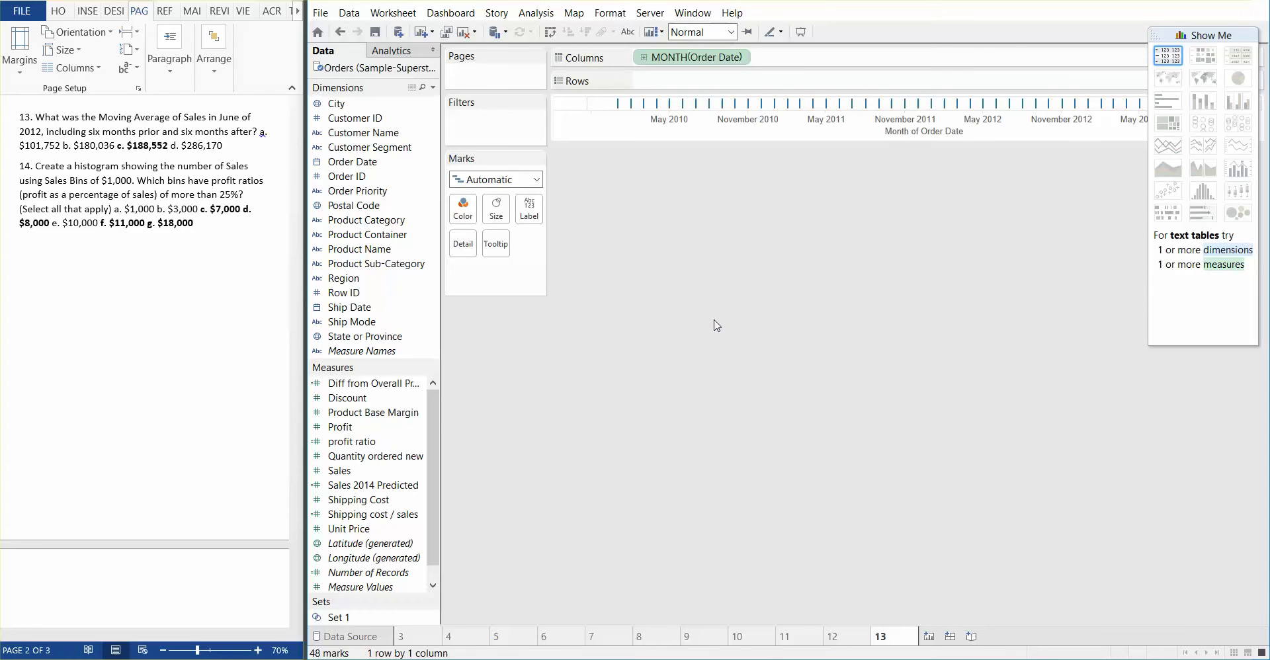
double_click(389, 471)
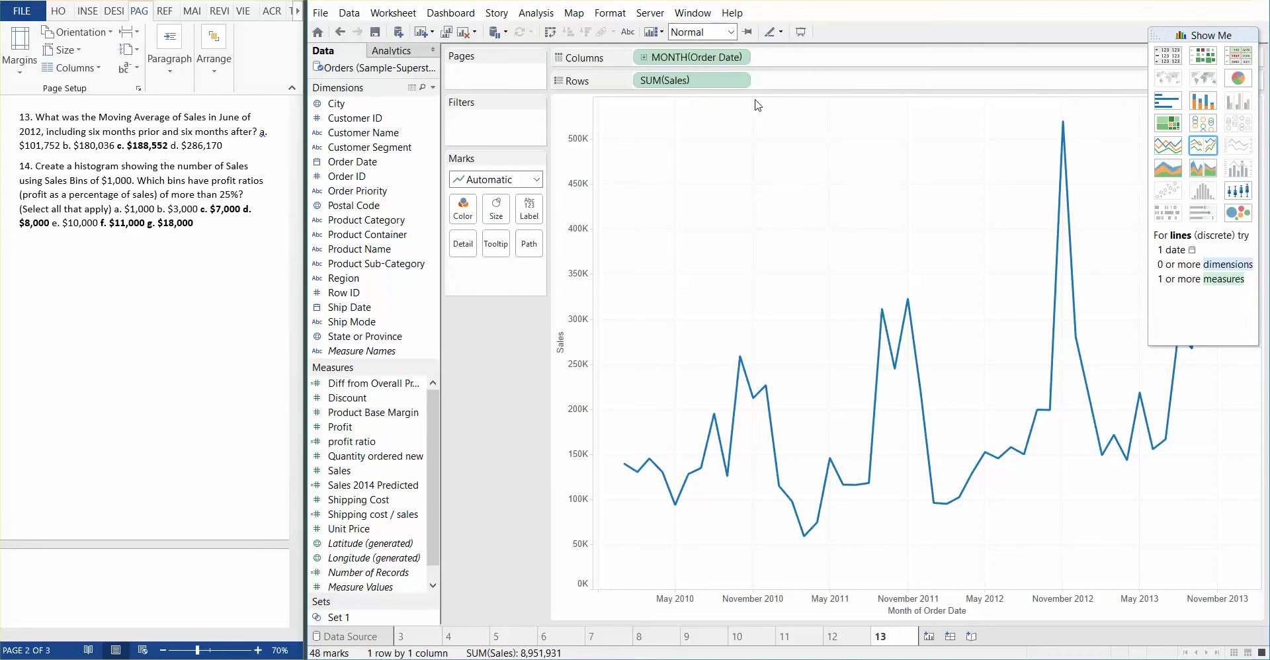
- Add a moving Average table calculation to SUM(Sales) with Previous 6 and Next 6 values
click(741, 81)
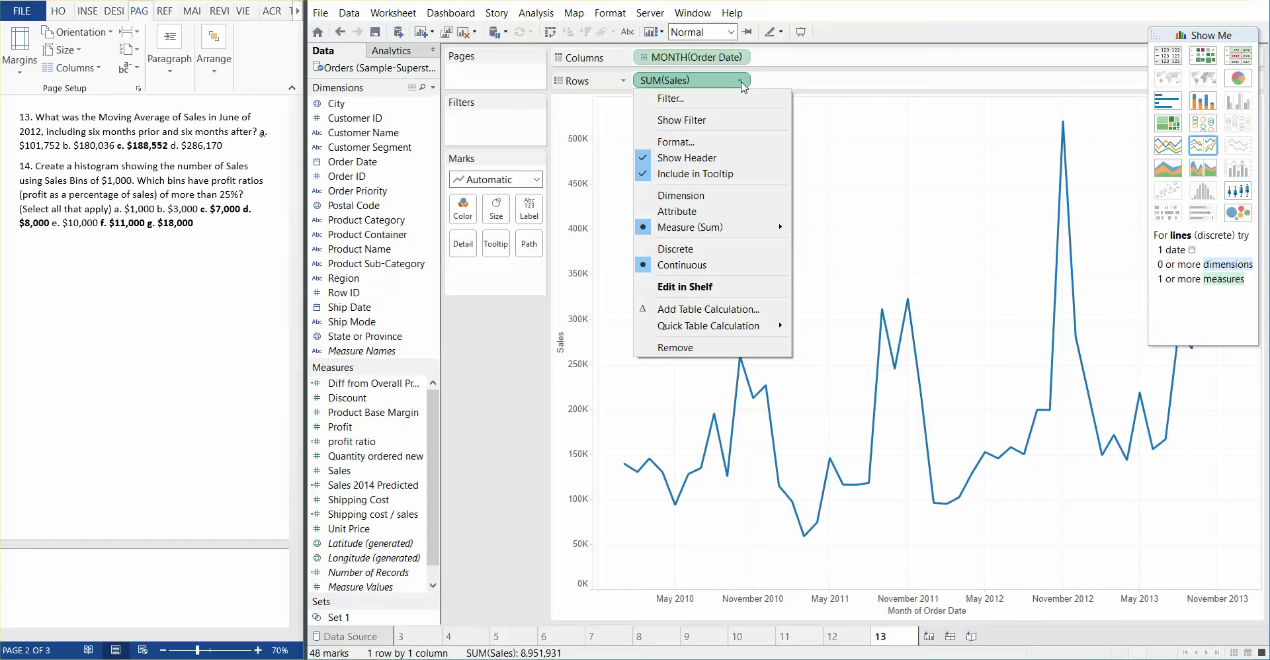
click(726, 311)
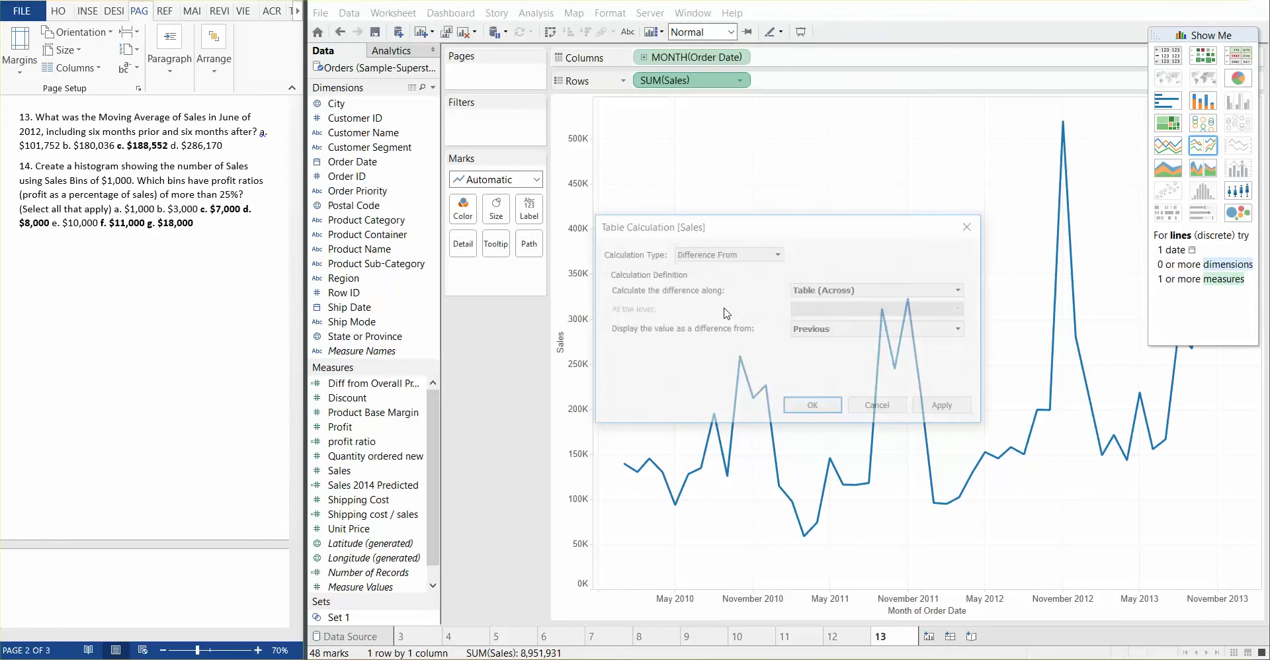
click(754, 257)
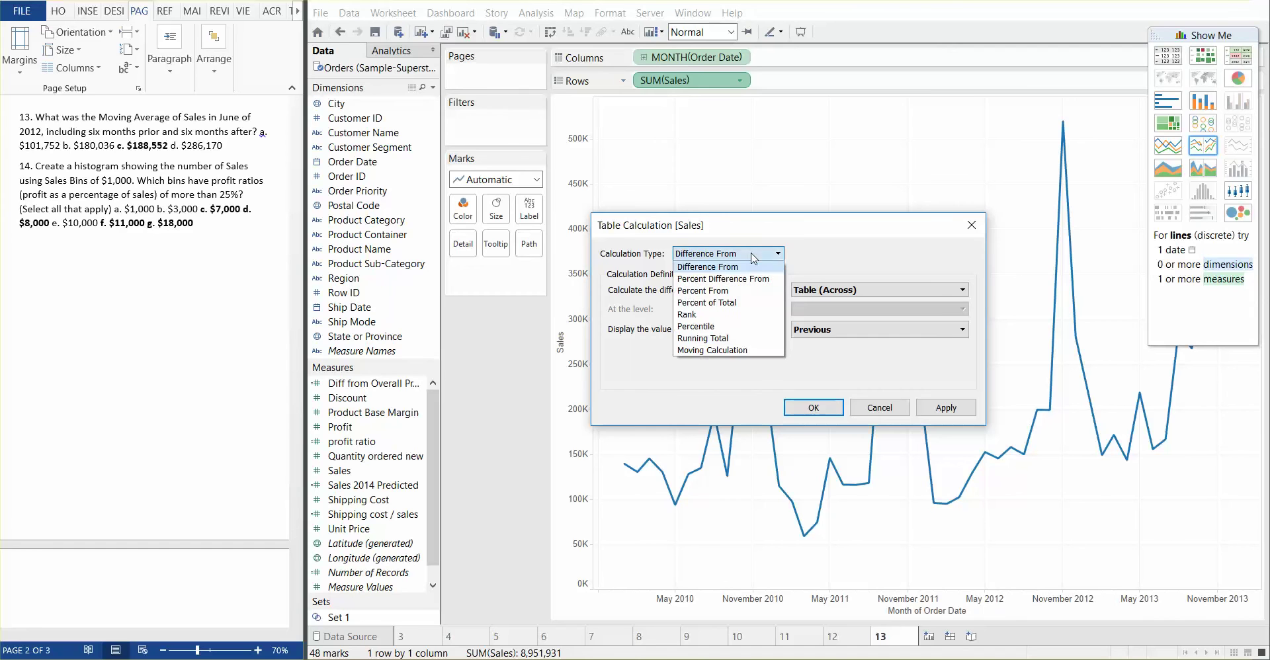
click(743, 350)
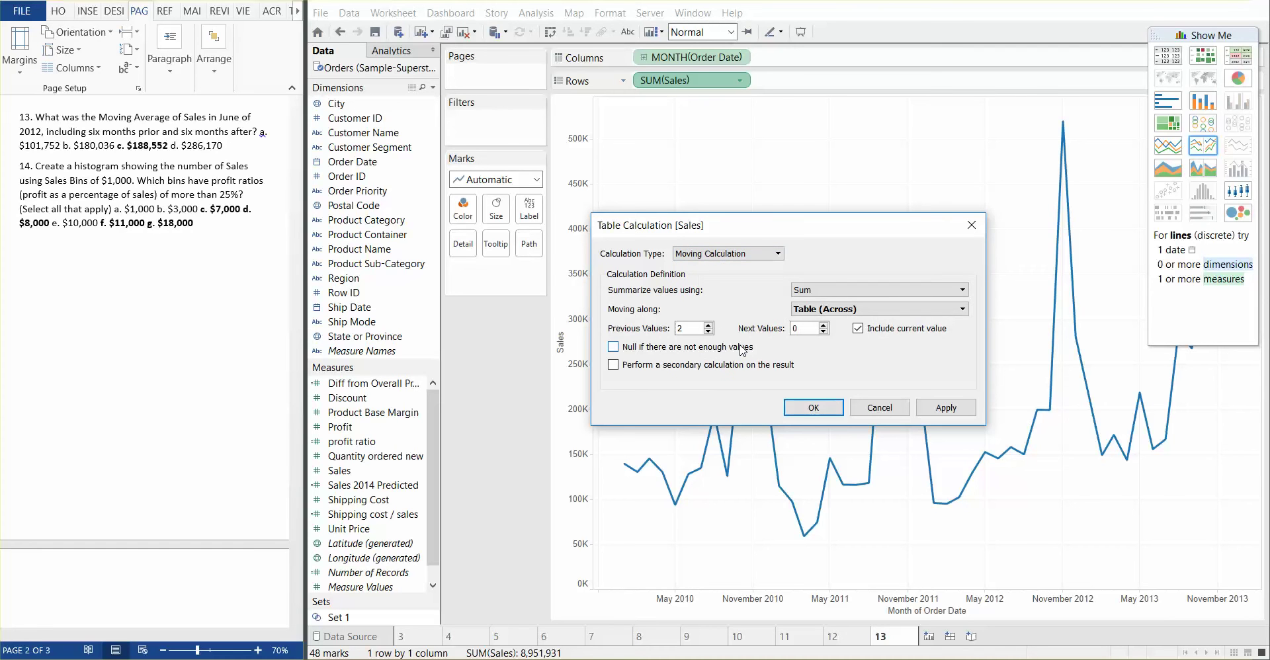
click(832, 291)
click(830, 311)
click(709, 326)
click(817, 328)
key(BackSpace)
text(6)
click(946, 408)
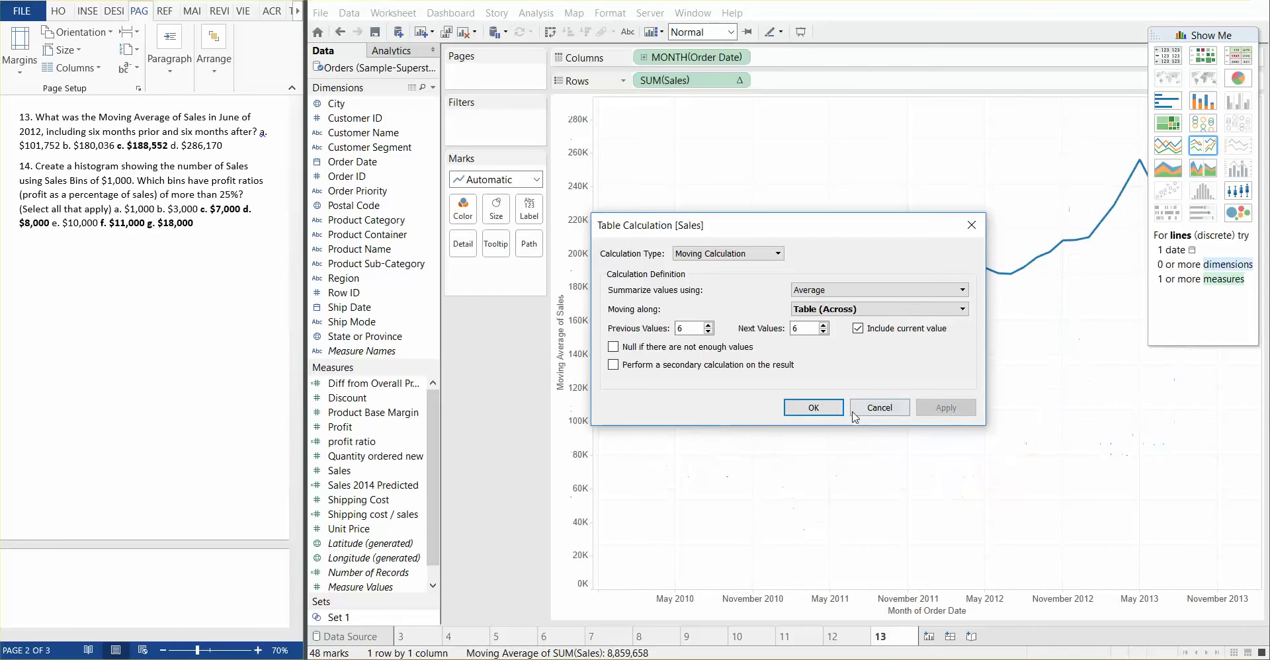
click(814, 409)
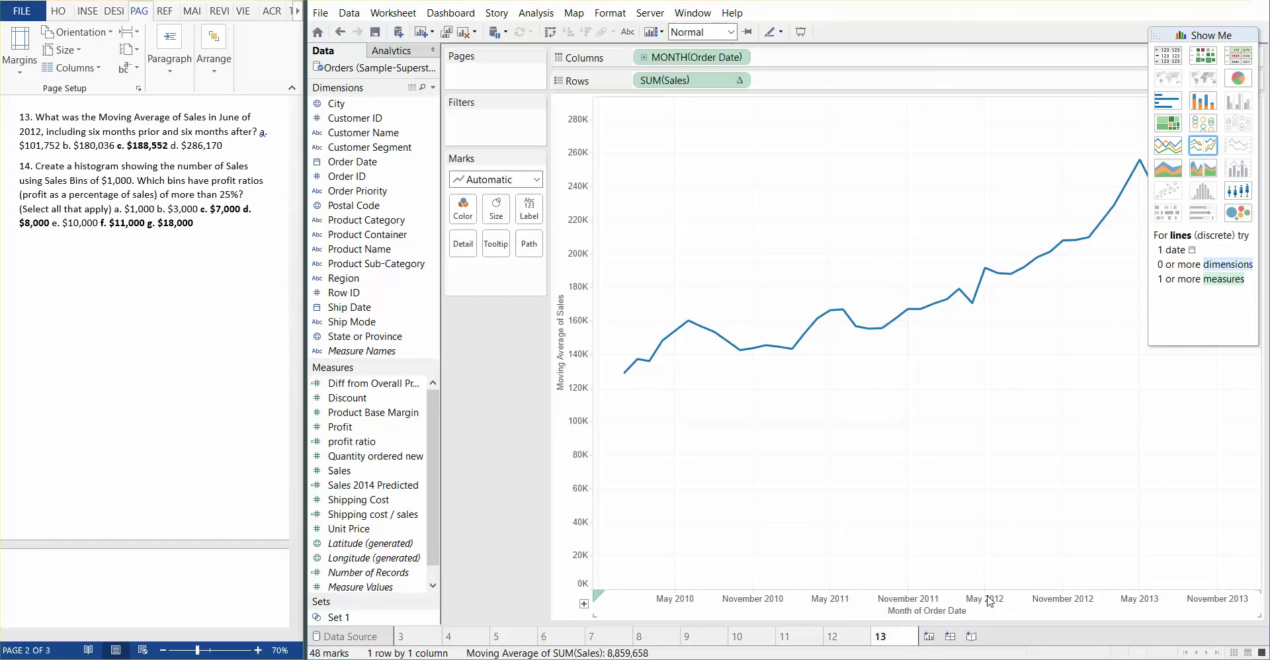
mouse_move(972, 303)
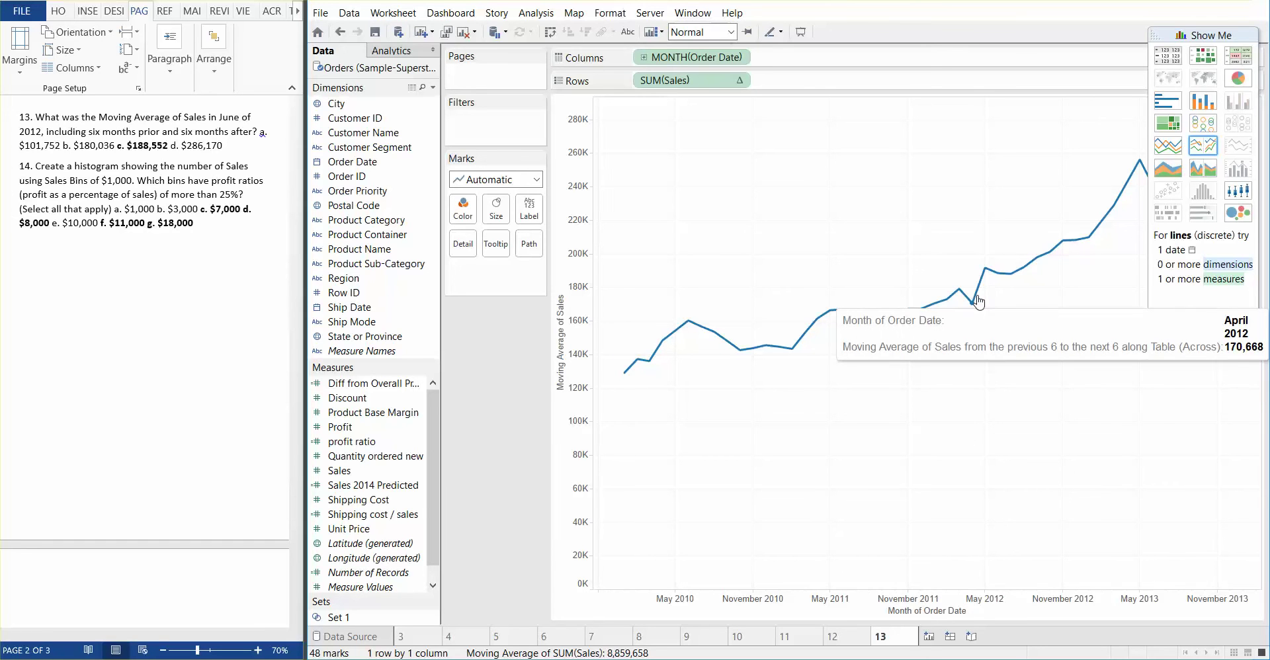
mouse_move(1013, 273)
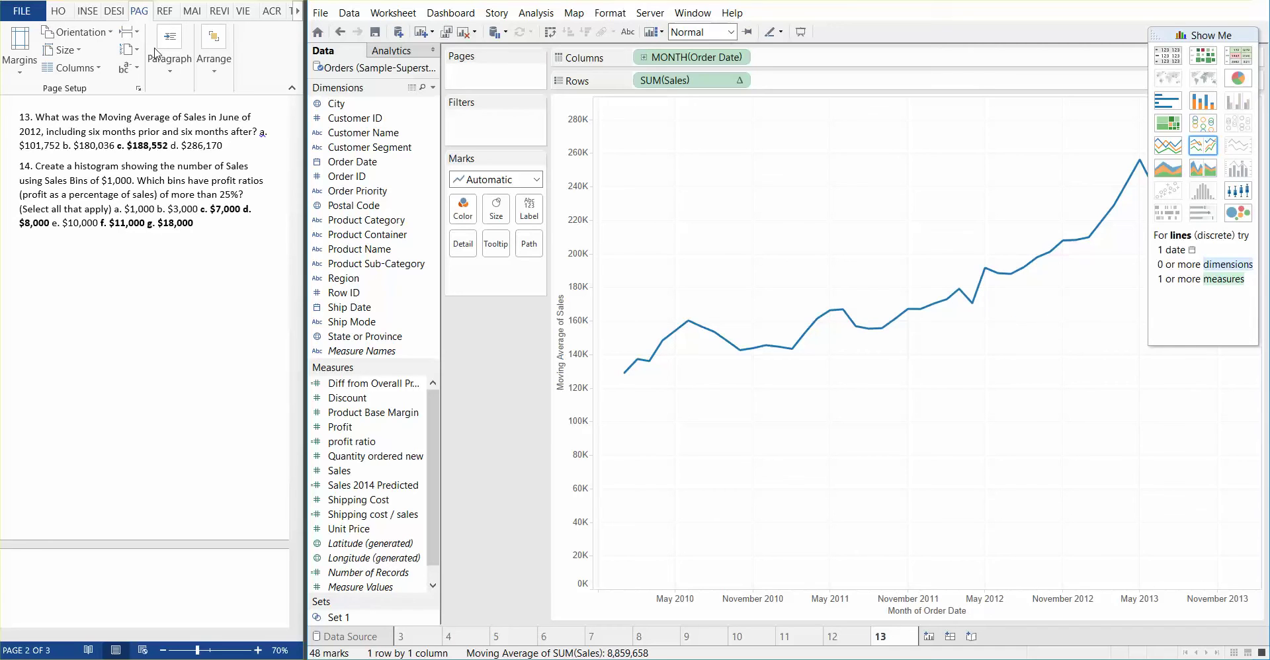
click(120, 148)
- Add a new blank worksheet and name it 14
click(171, 195)
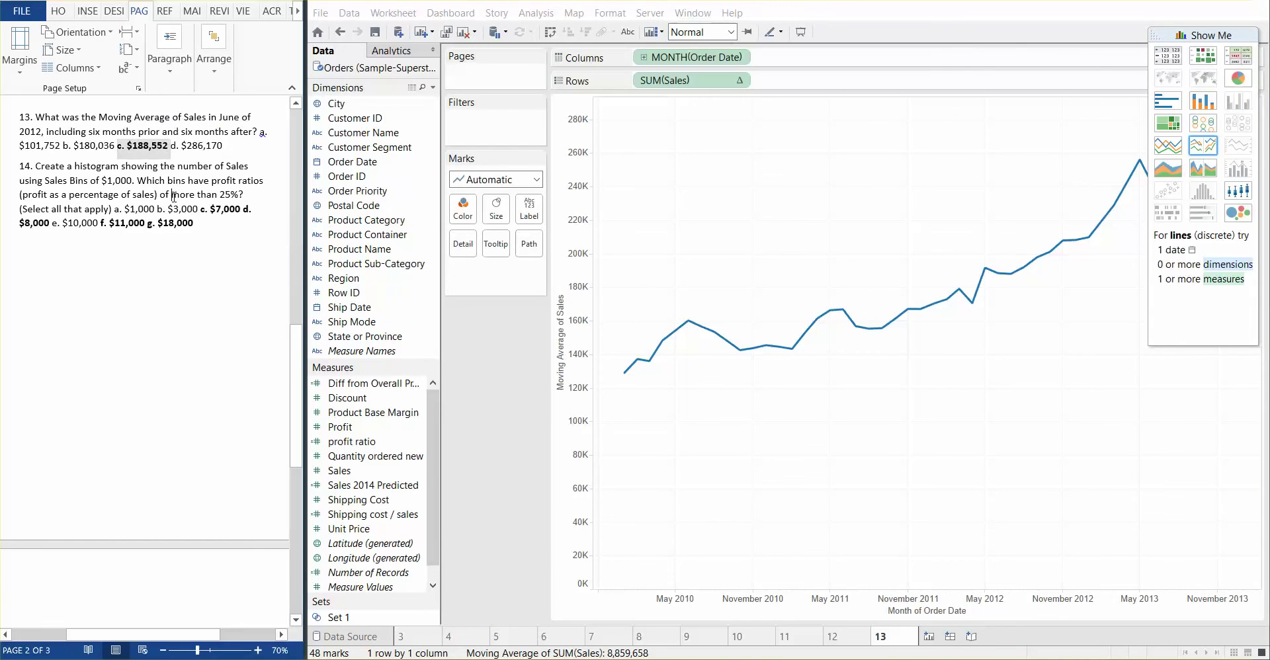
click(929, 636)
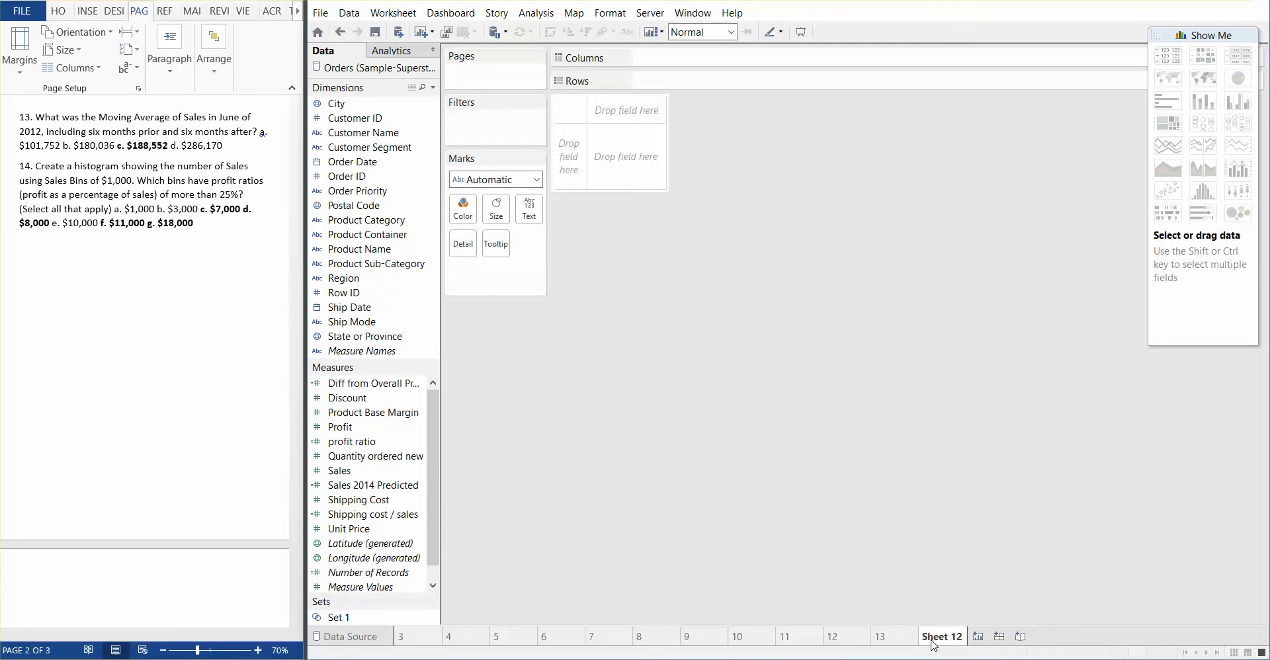
double_click(933, 637)
text(14)
click(741, 394)
- Create a Sales (bin) field from Sales with a bin size of 1000
right_click(381, 476)
mouse_move(468, 300)
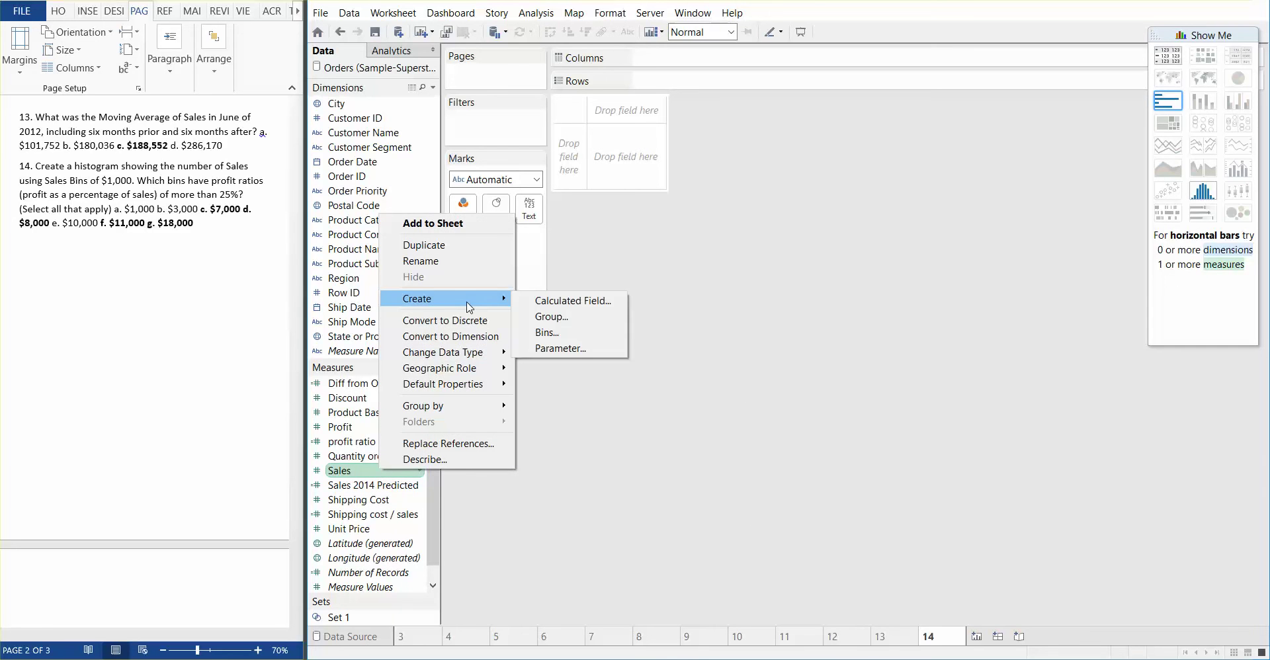
click(582, 339)
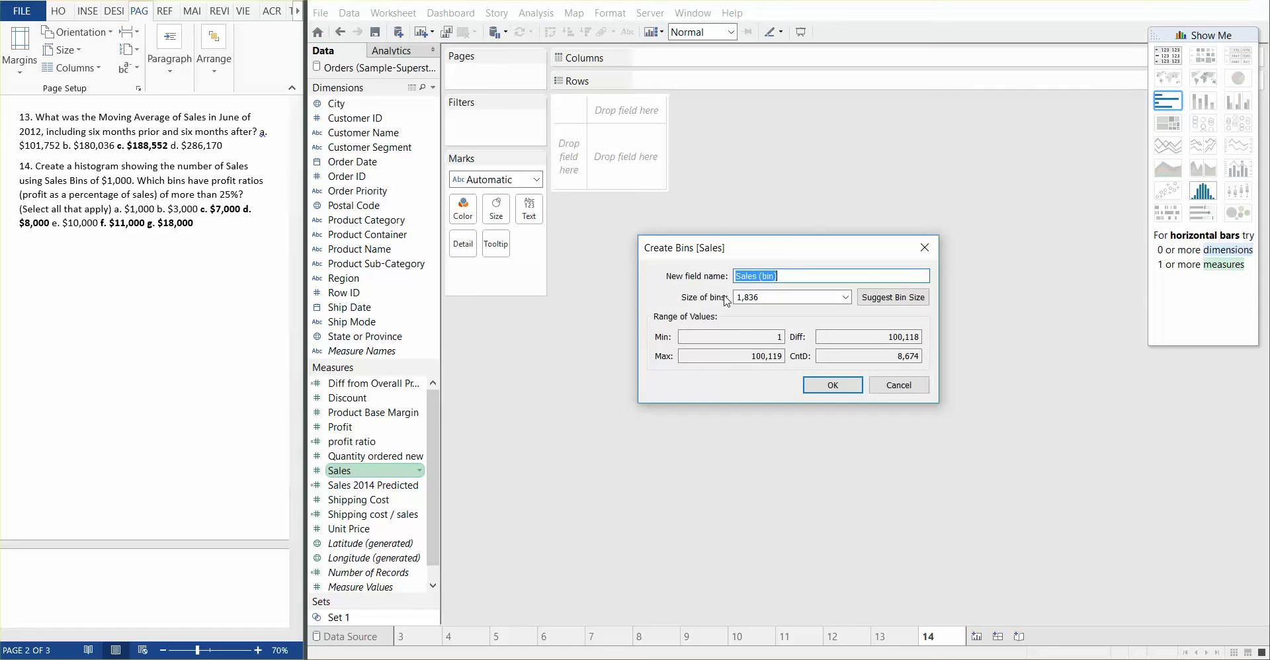
click(786, 300)
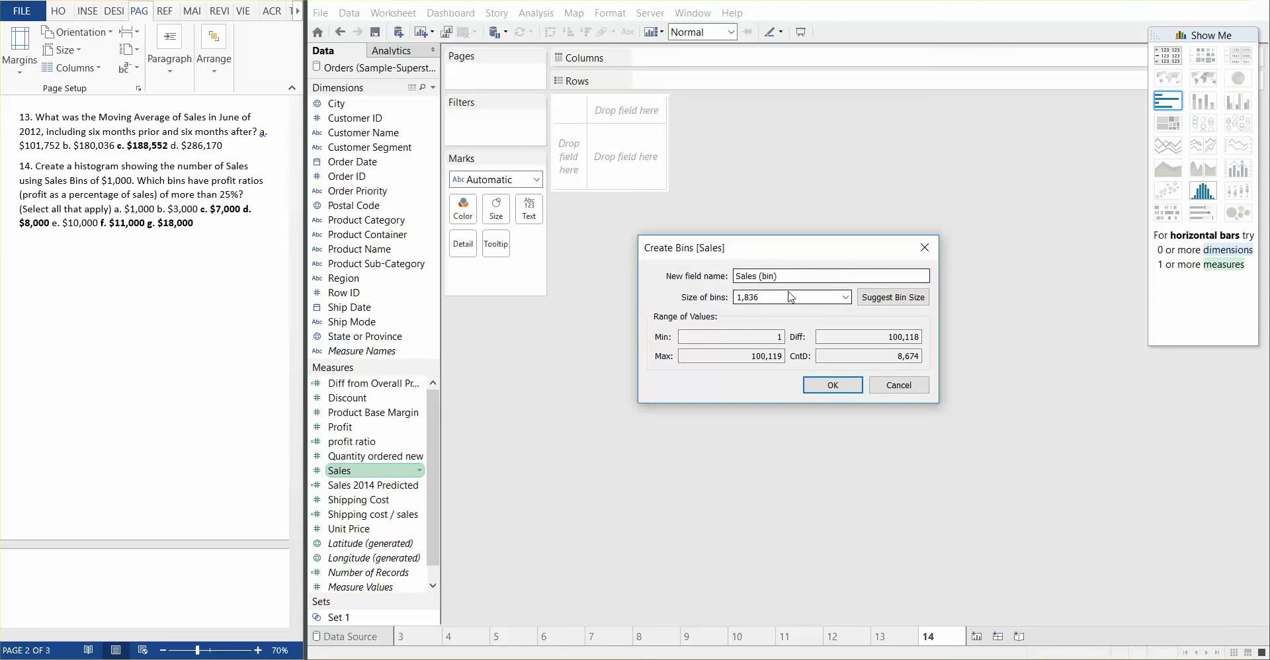
key(BackSpace)
key(BackSpace)
key(BackSpace)
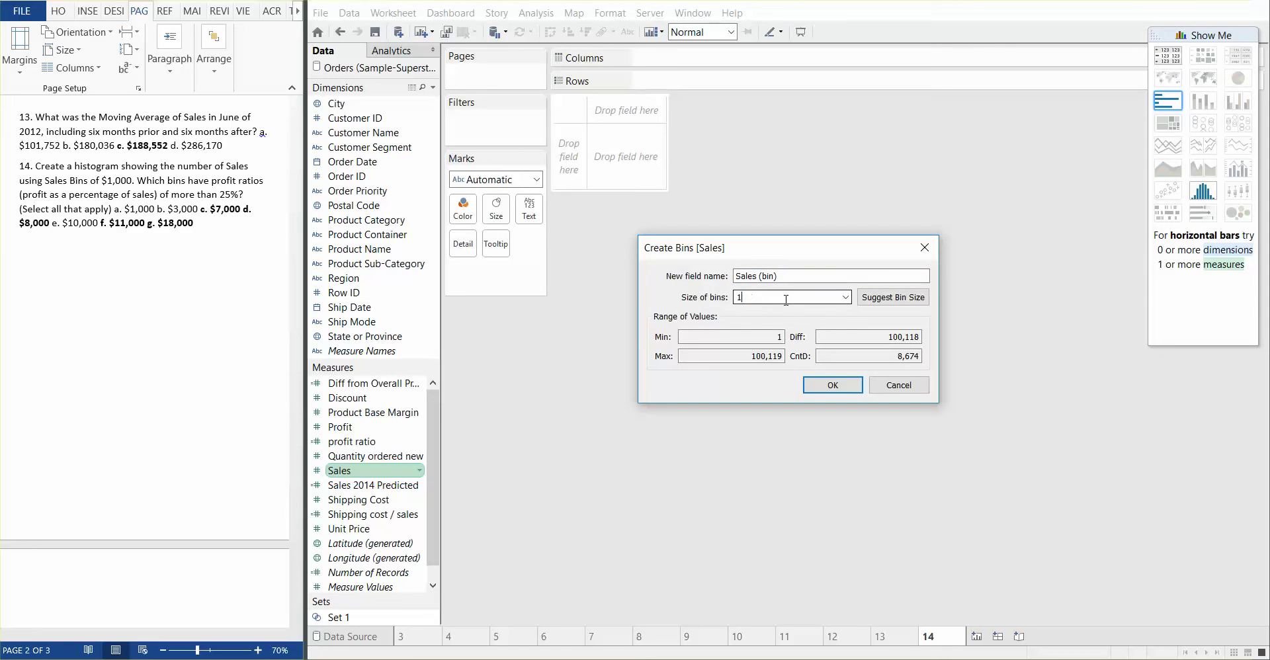
text(000)
click(834, 385)
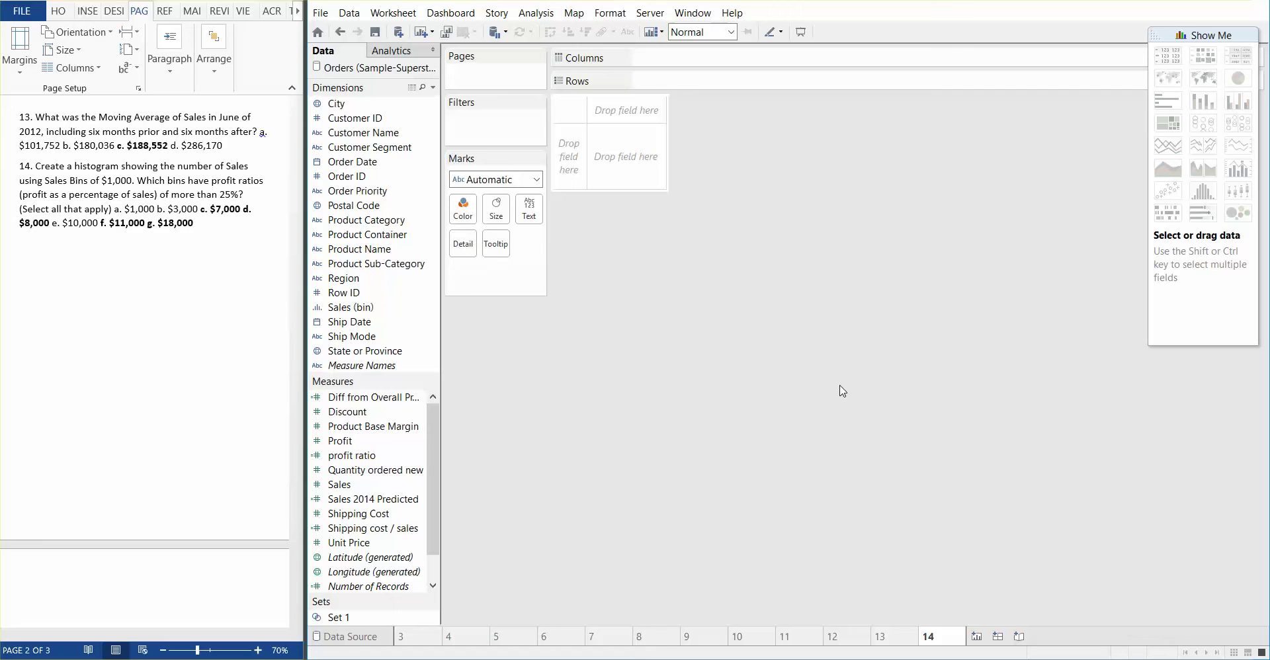
- Chart Sales across Sales (bin) bars, measured as Count (Distinct) of Sales
double_click(380, 488)
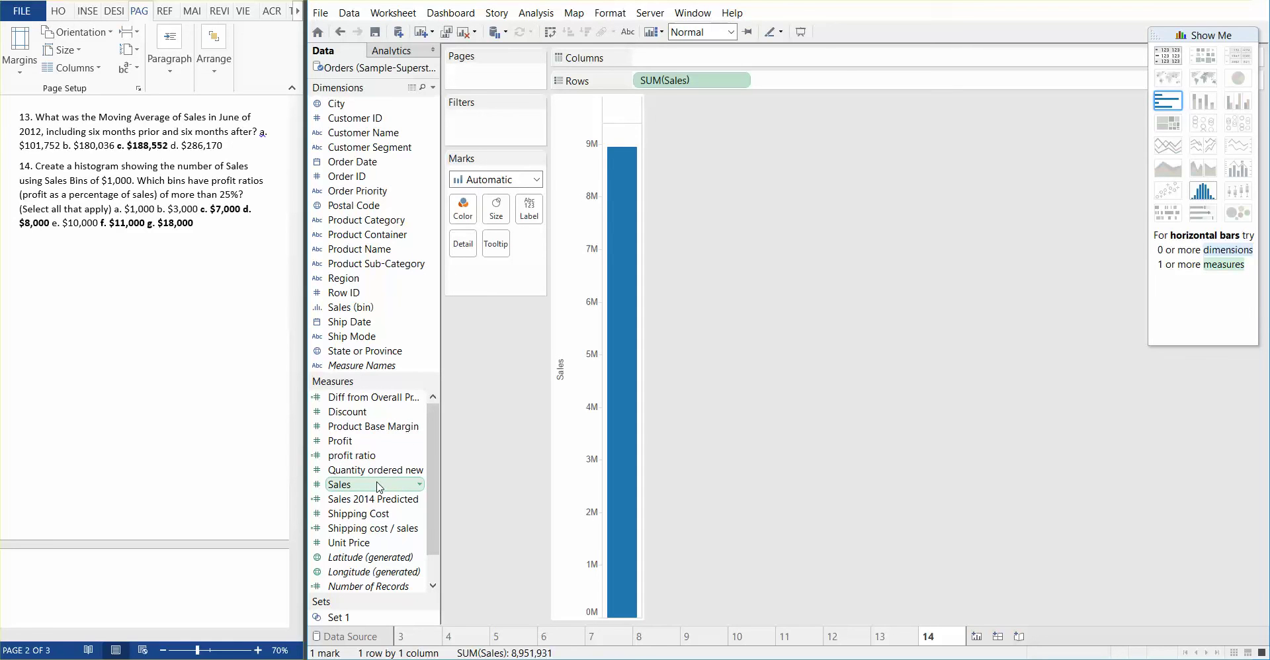
double_click(389, 308)
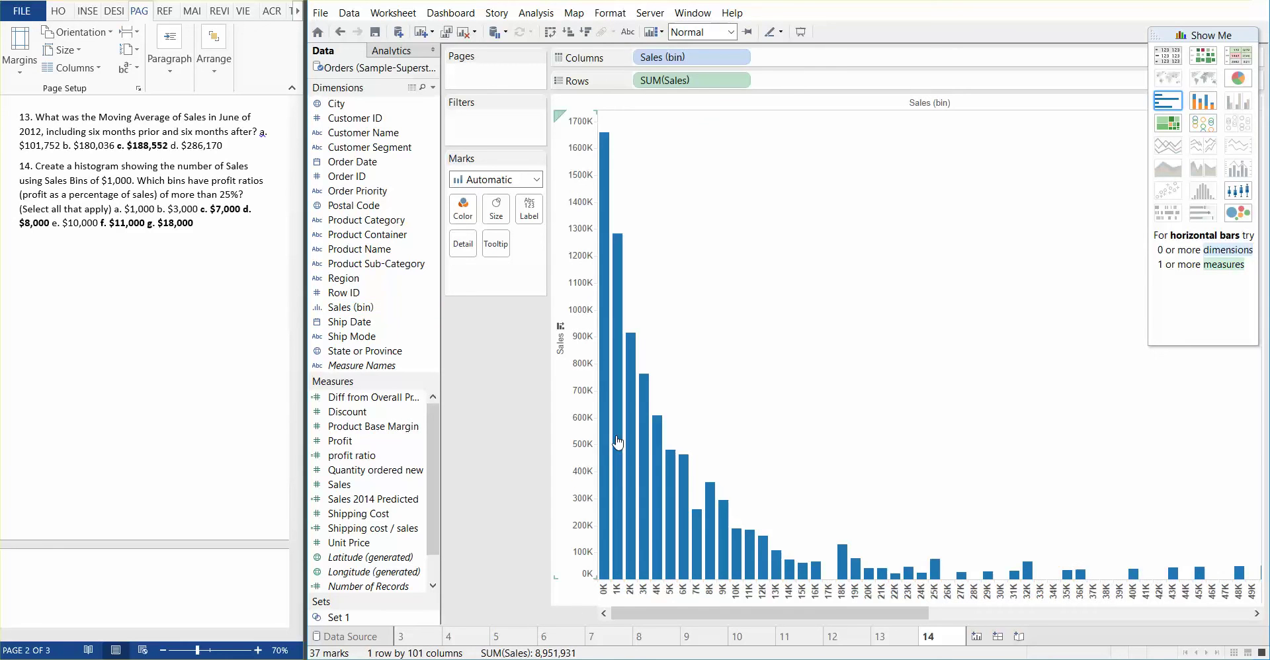
mouse_move(607, 573)
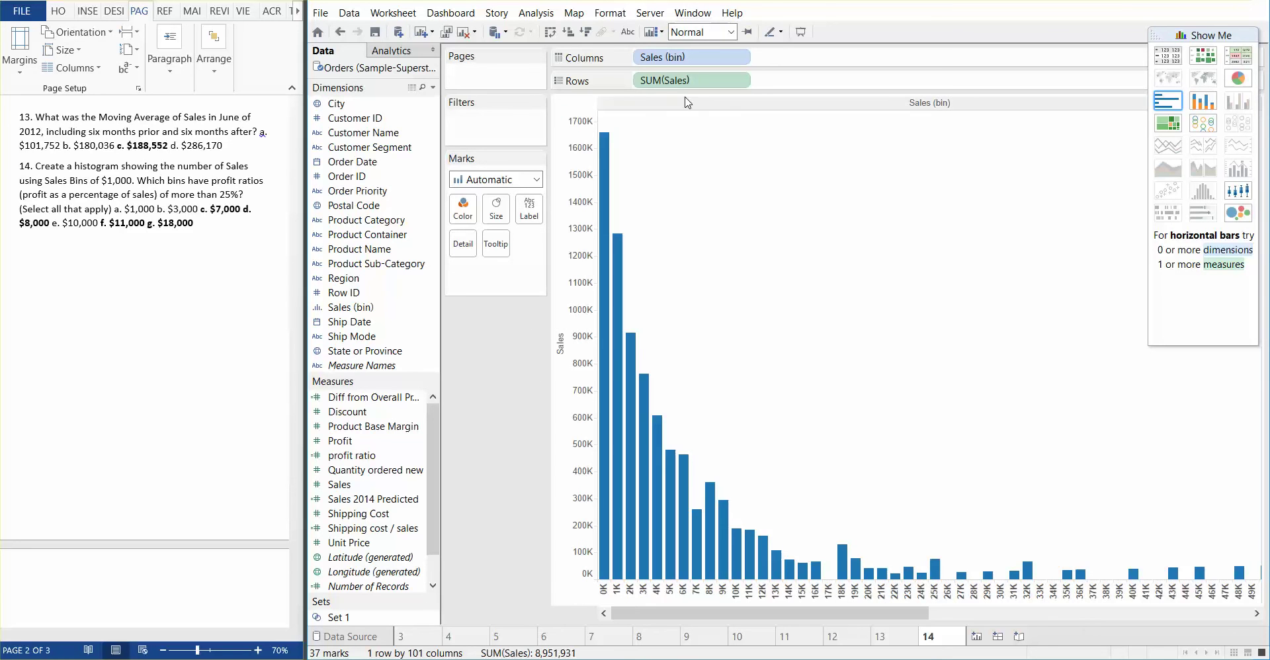
click(742, 81)
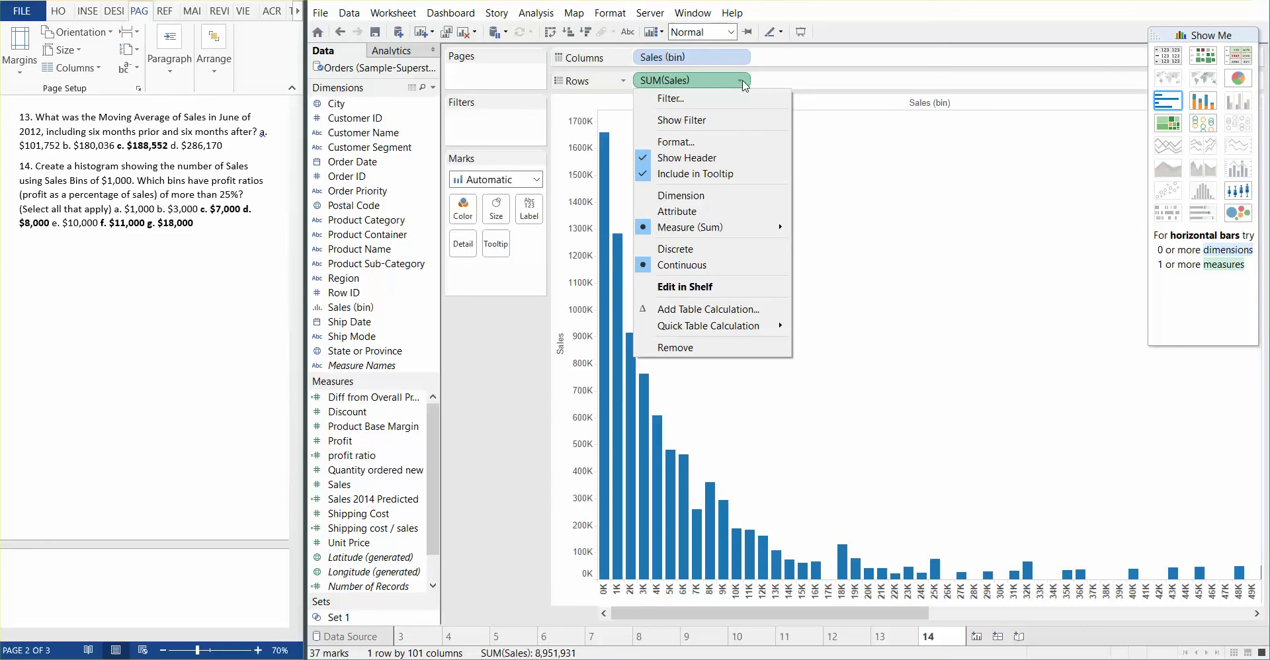
mouse_move(711, 226)
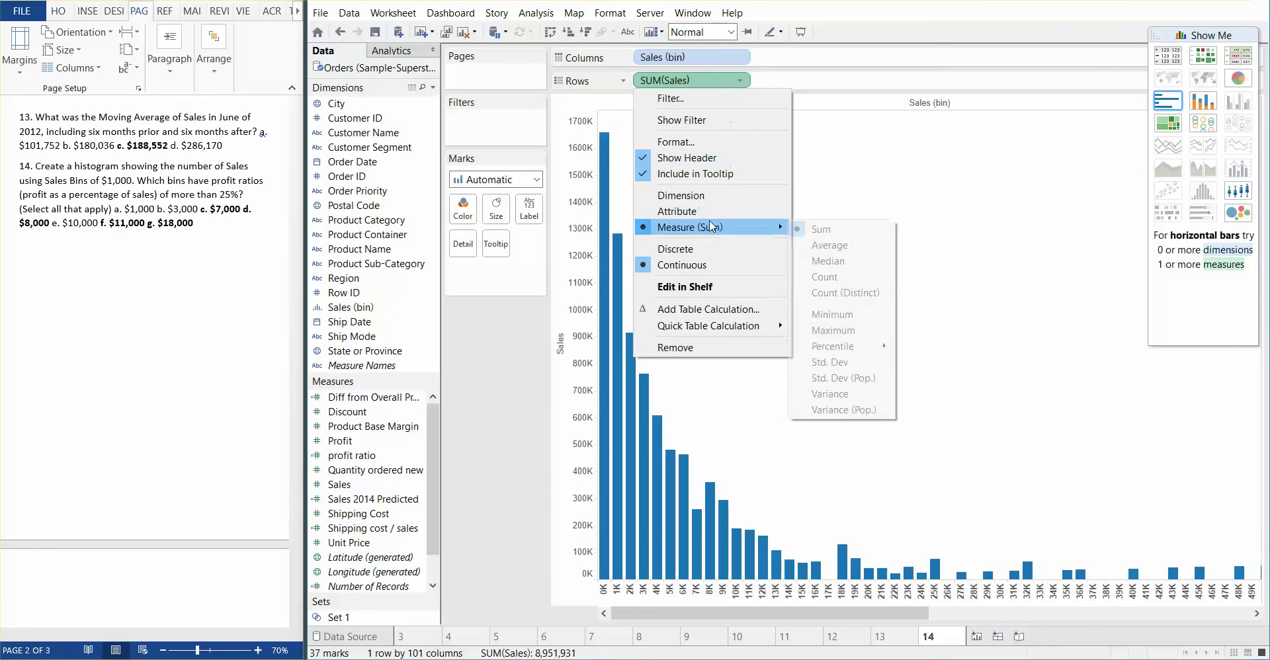
click(853, 295)
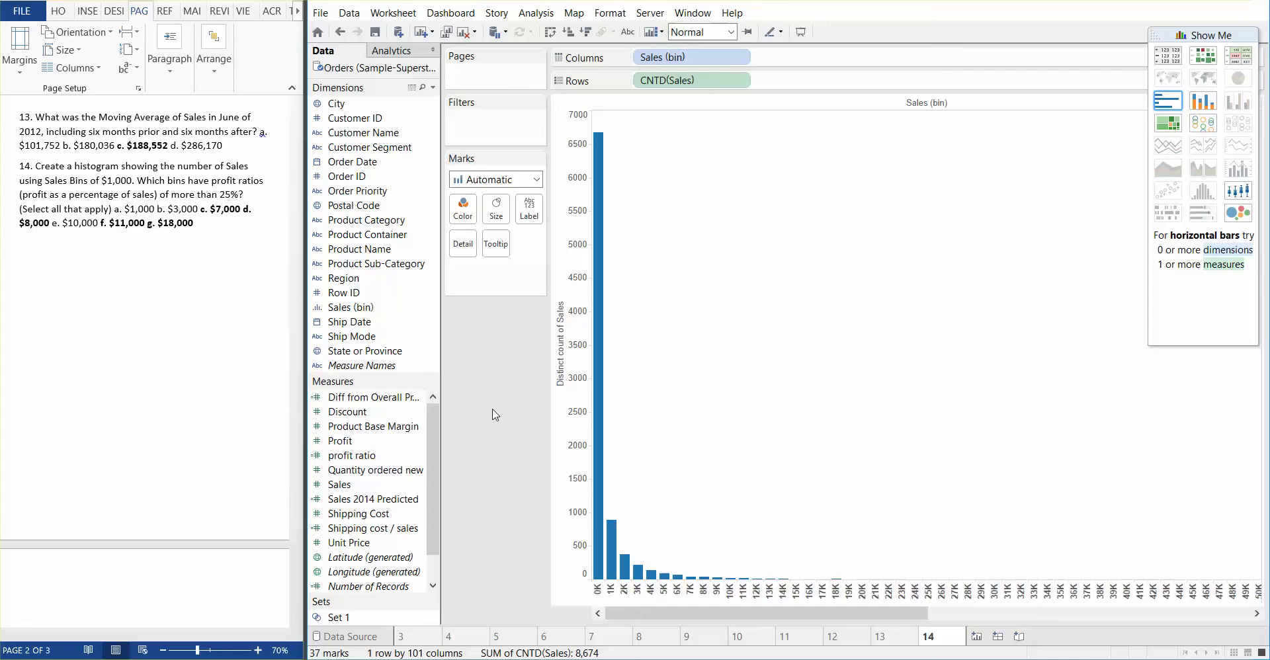
- Start a new calculated field named profit MARGIN
click(421, 341)
right_click(421, 341)
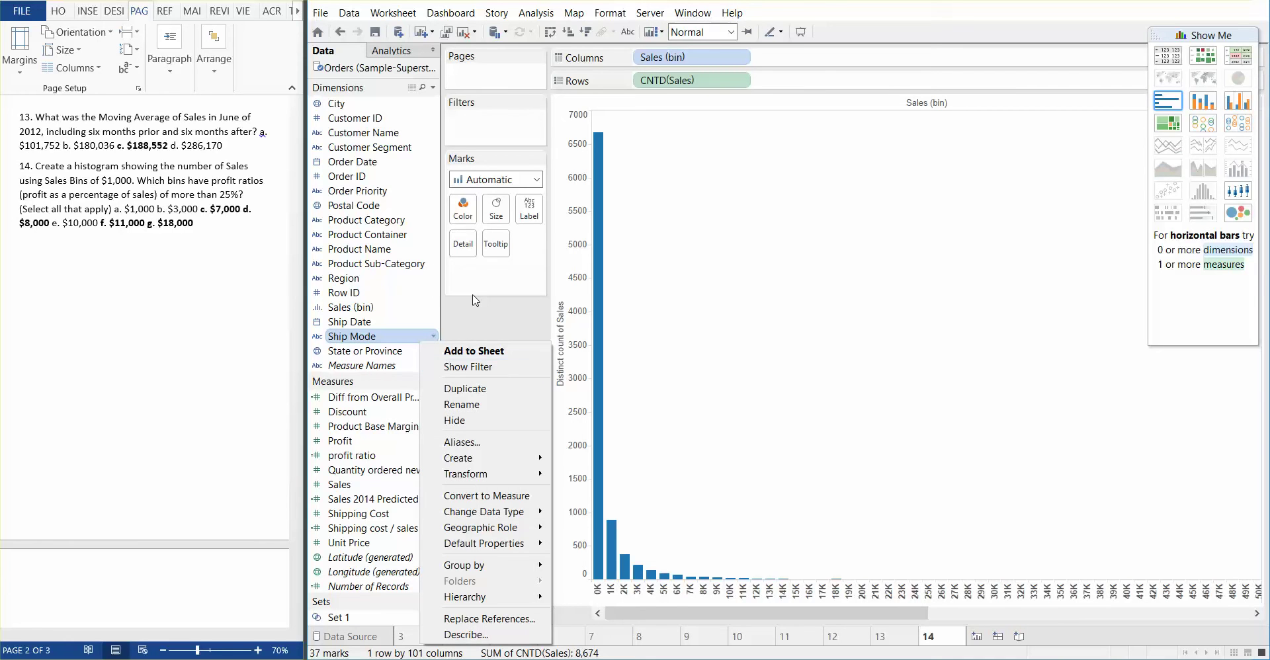
click(411, 21)
click(432, 87)
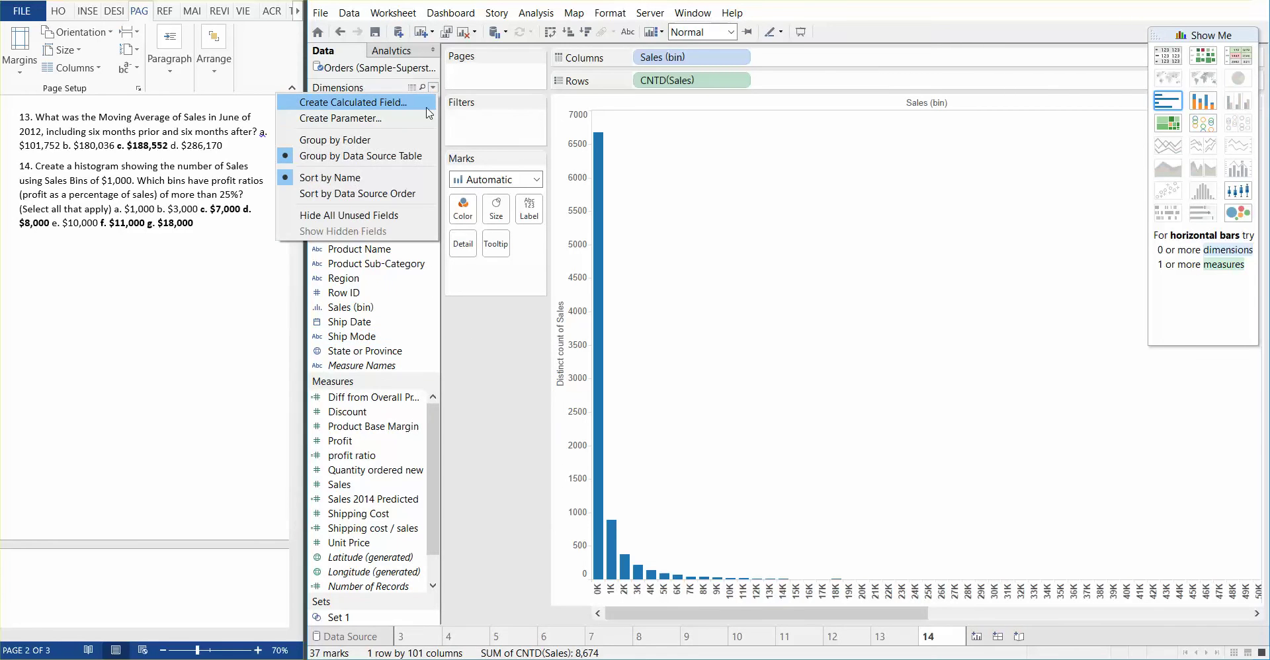
click(417, 113)
text(profit)
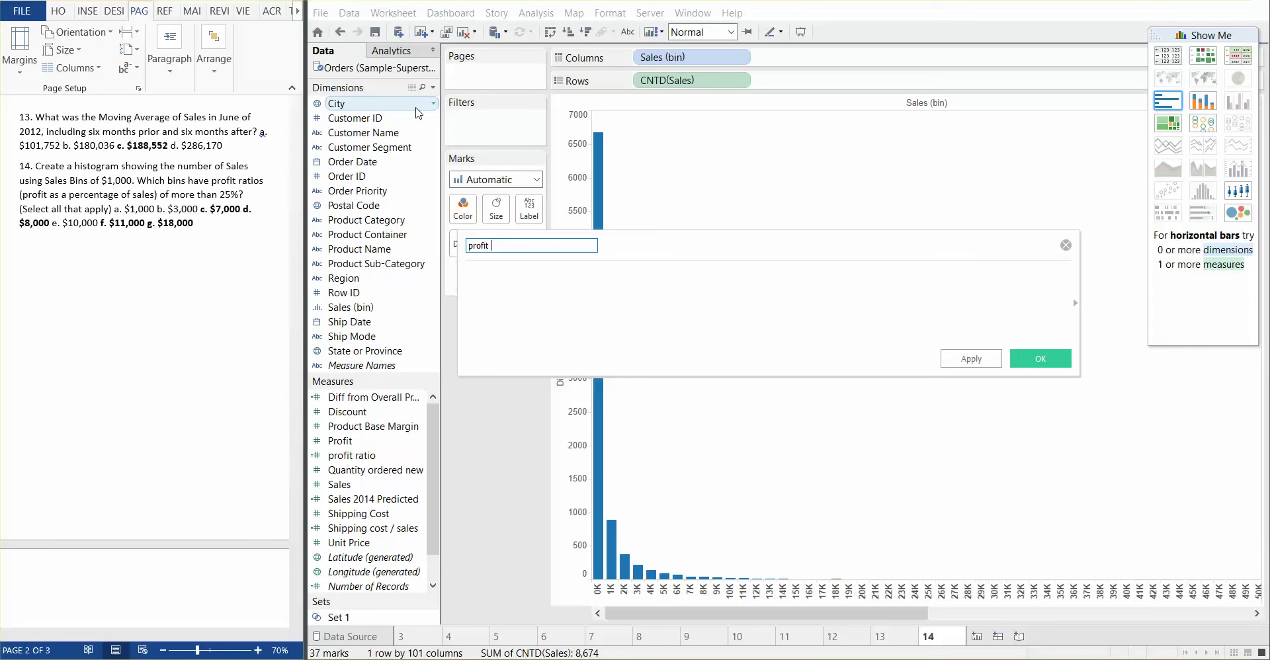
text(MARGIN)
key(Tab)
- Enter the formula SUM([Profit]) / sum([Sales]), remove the stray parenthesis, and apply it
text(sum)
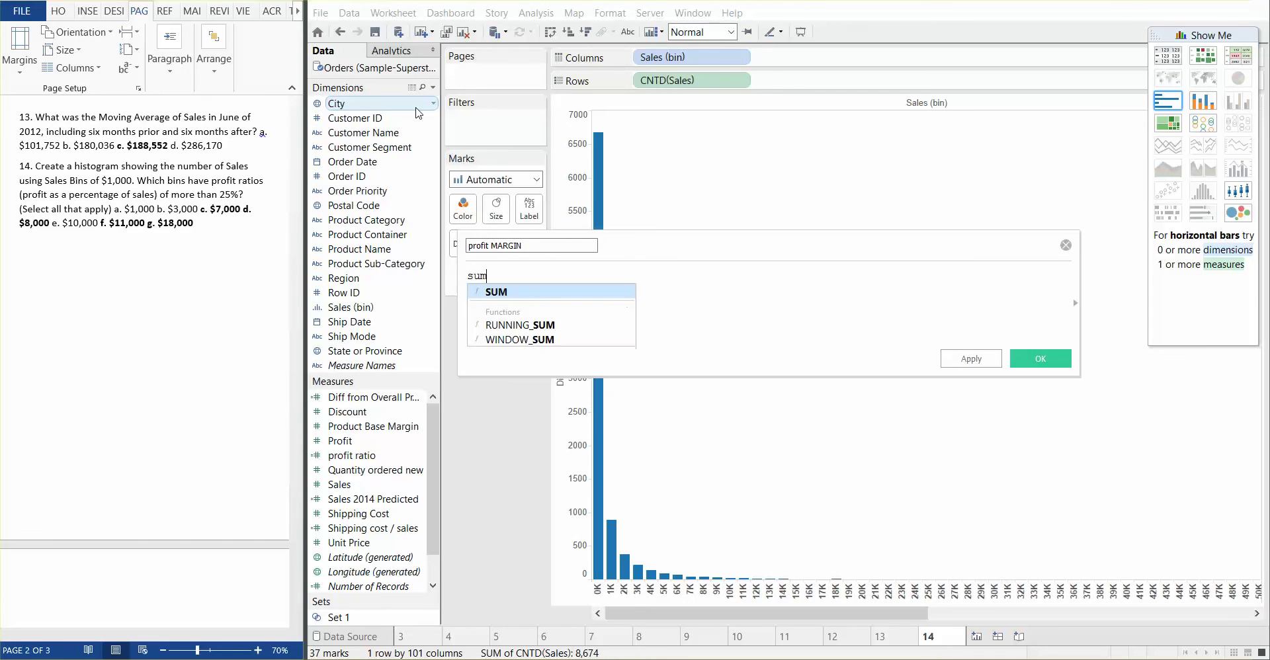
key(Return)
text((pro)
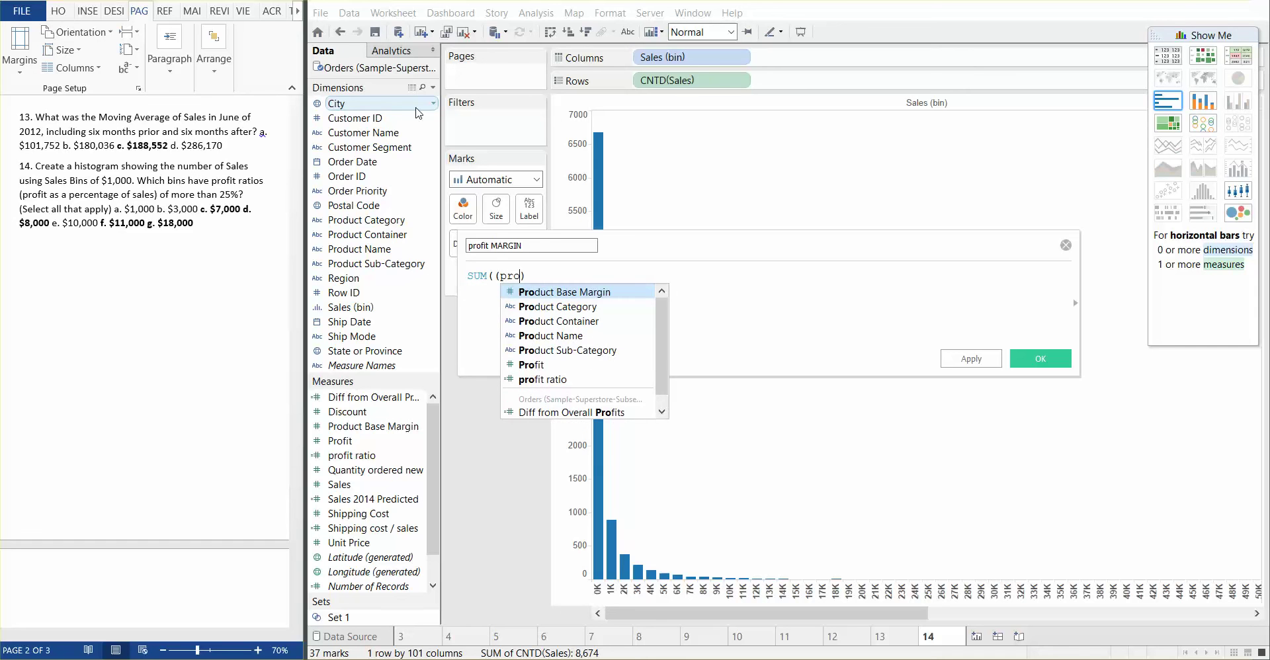
text(f)
key(Return)
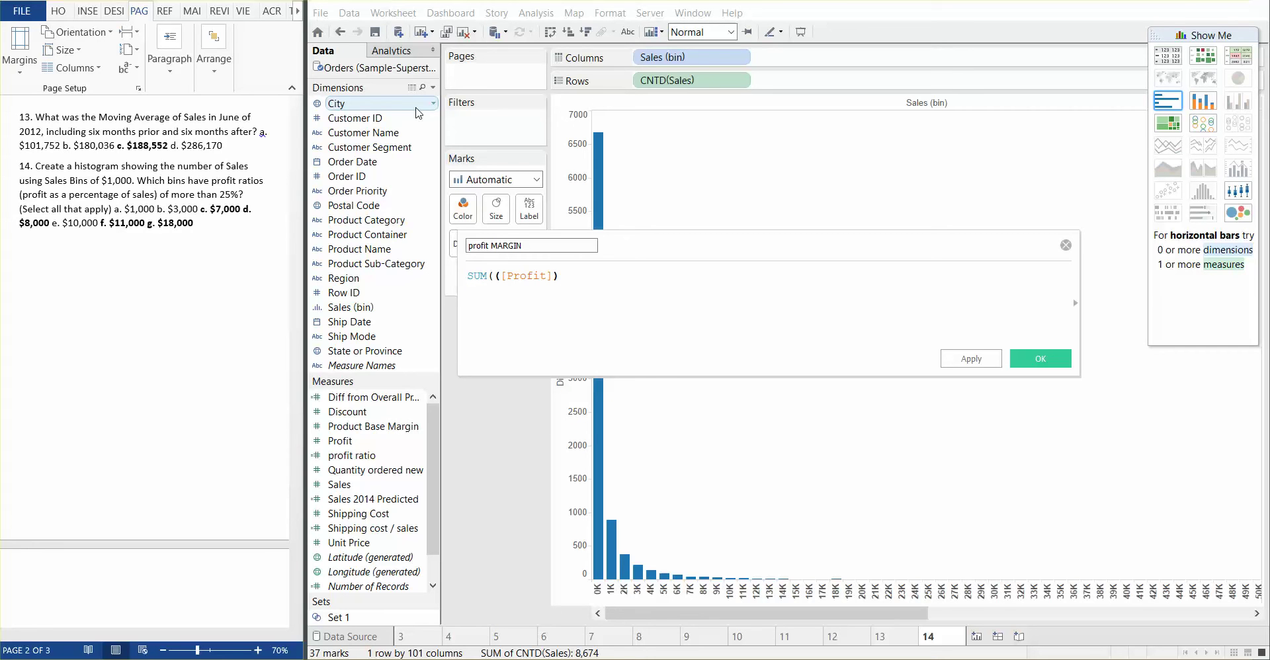
text(/ )
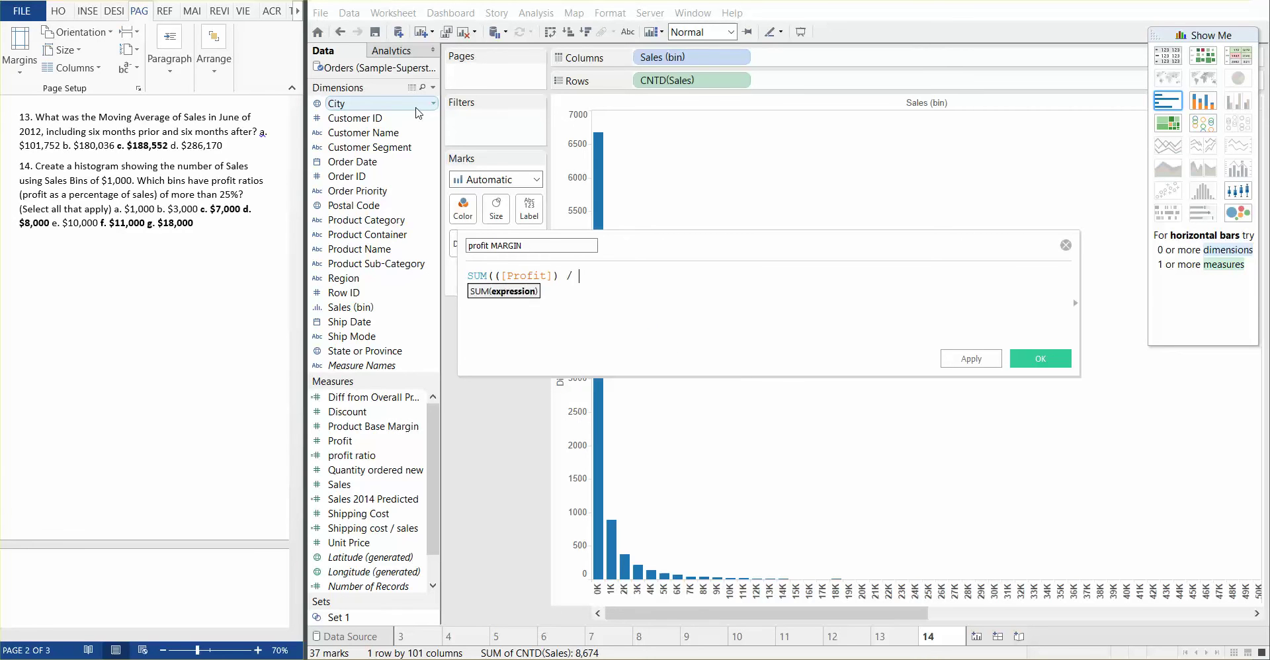
text(sum(sal)
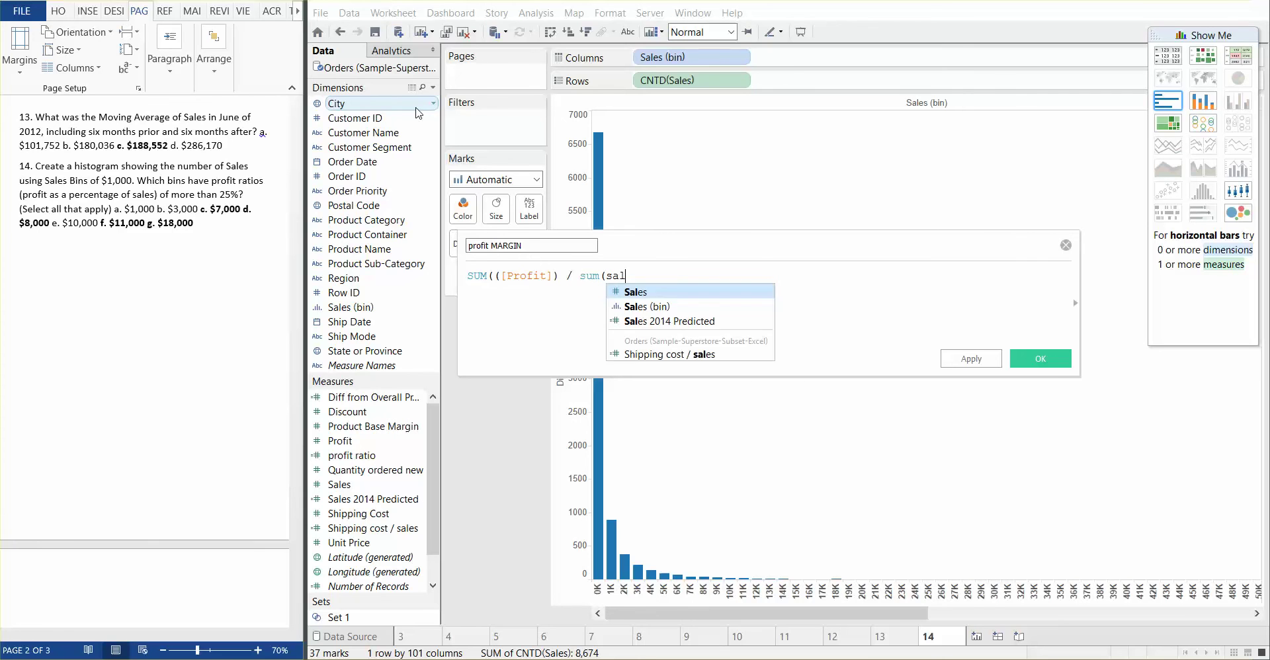
key(Return)
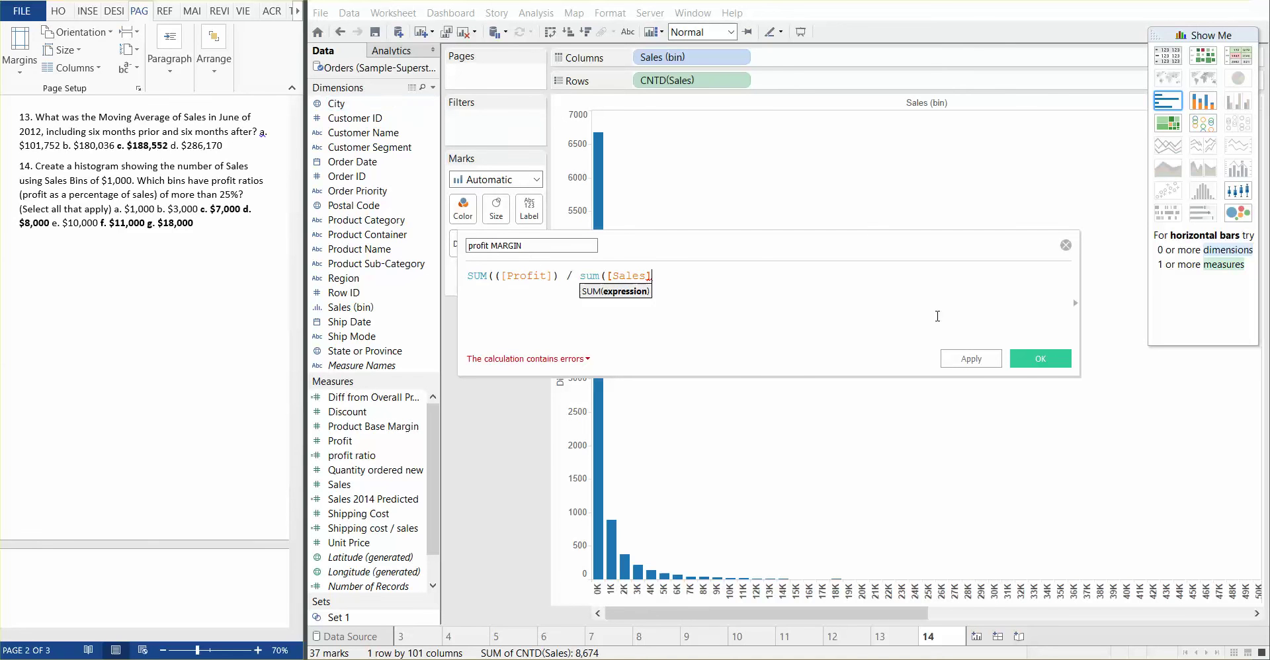
text())
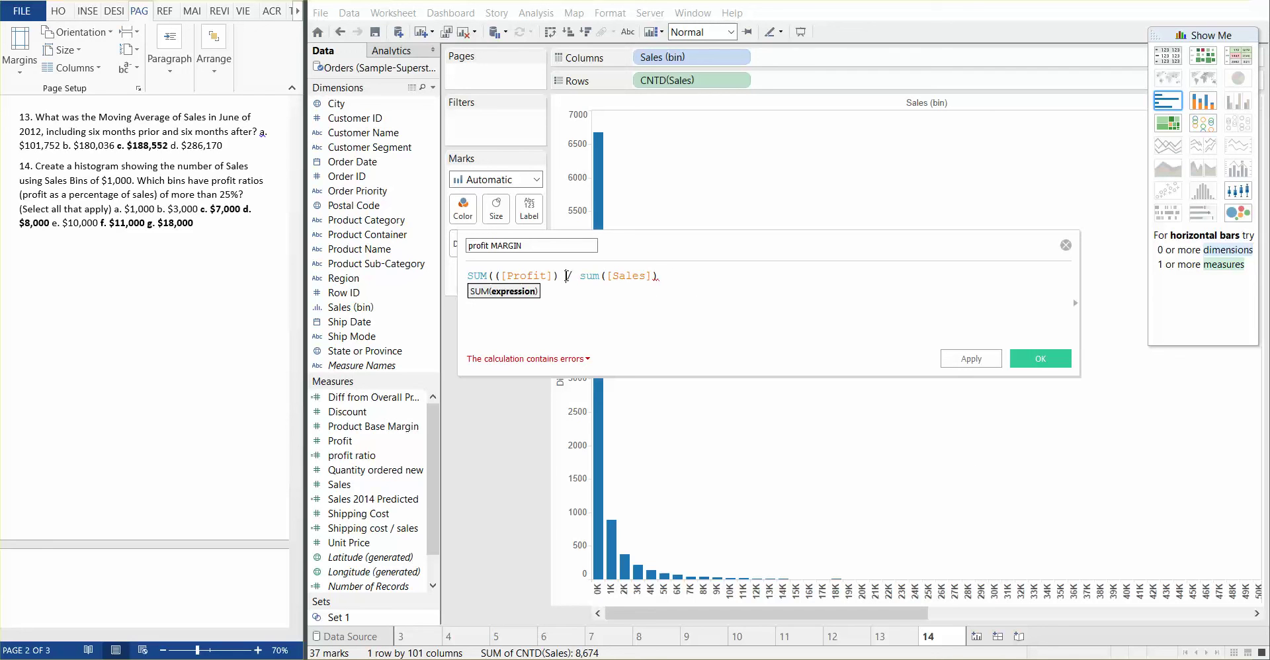
click(502, 274)
key(BackSpace)
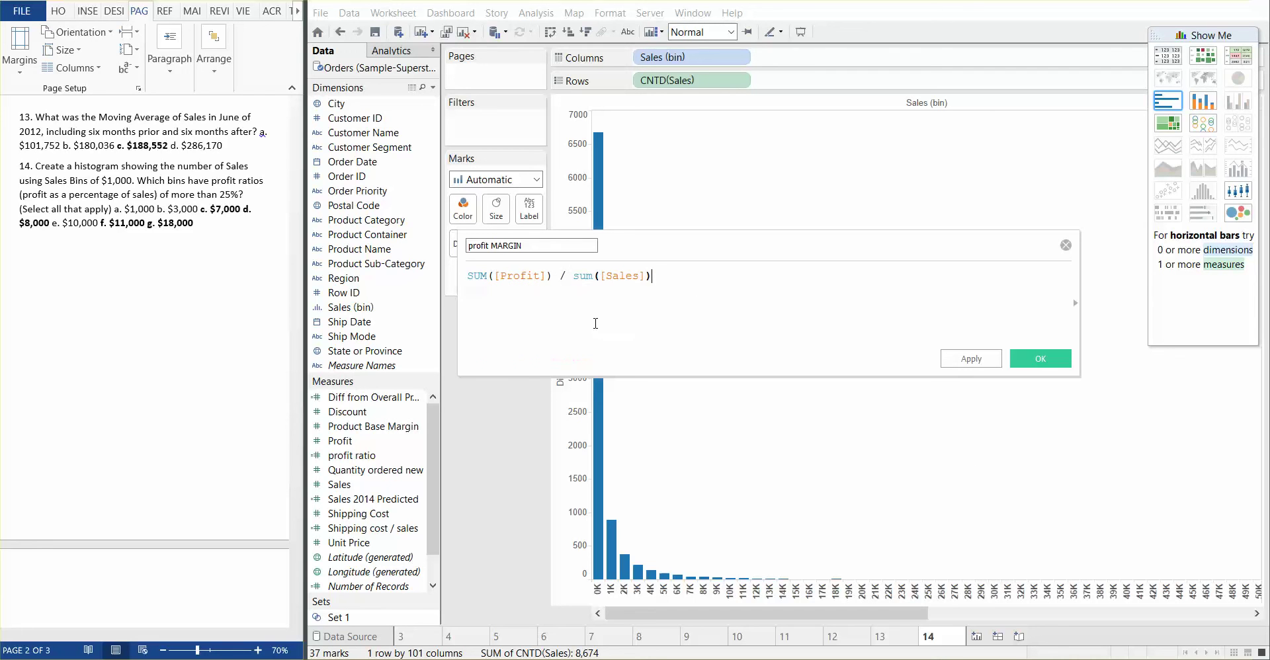
click(971, 359)
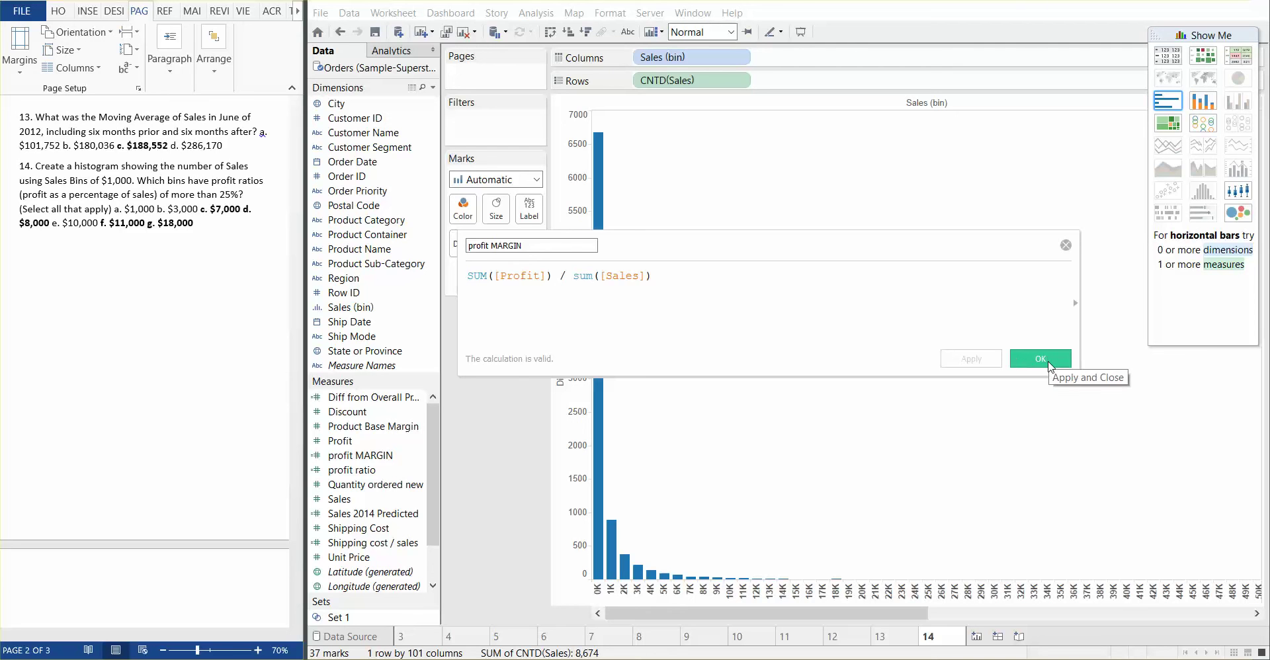
- Close the calculation editor, label the bars with profit MARGIN, and open Format from a bar
click(1050, 366)
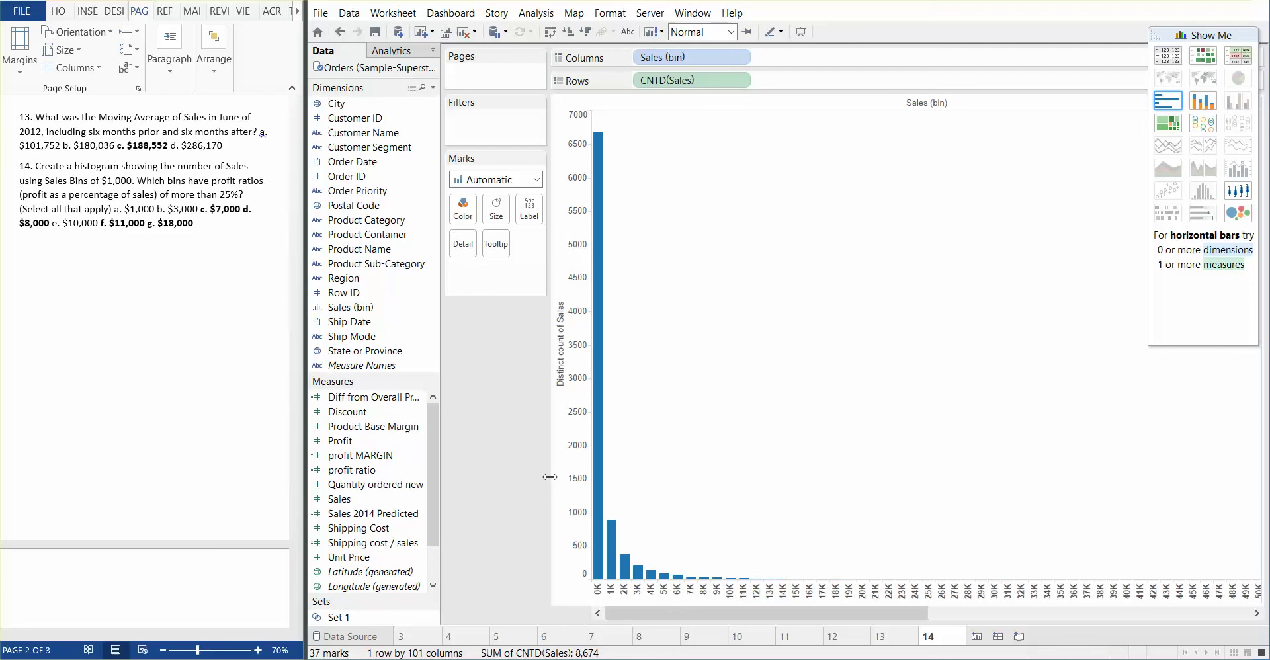
drag(388, 457, 533, 212)
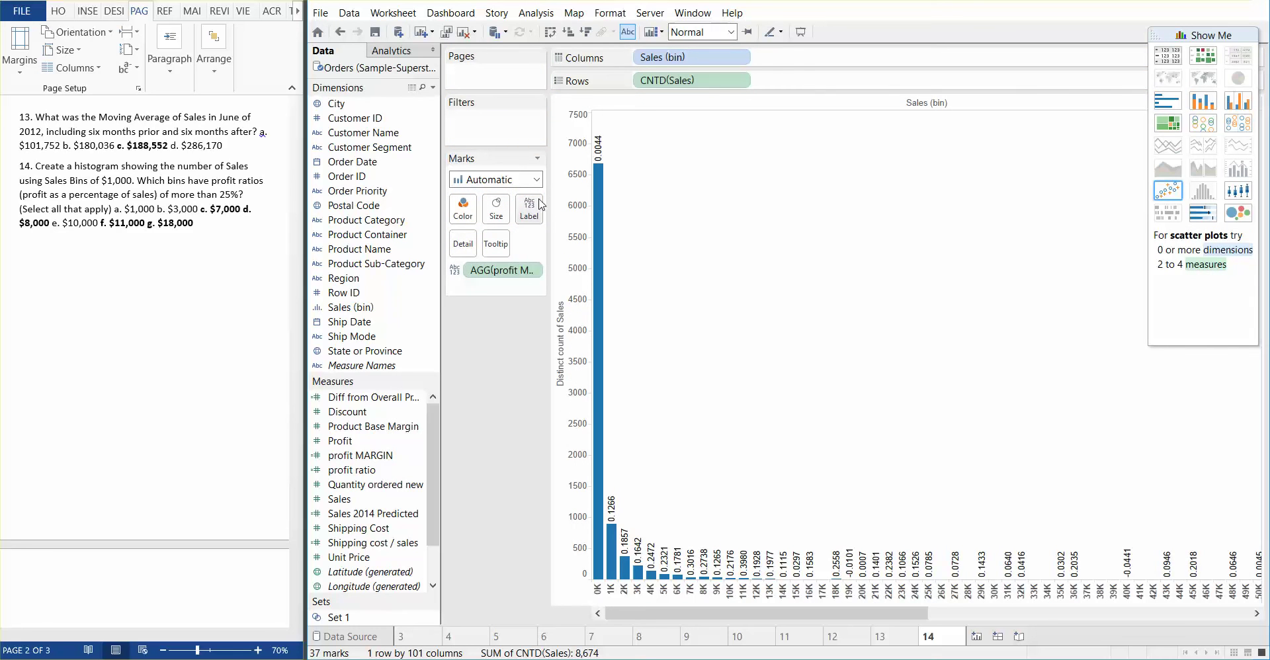
click(535, 271)
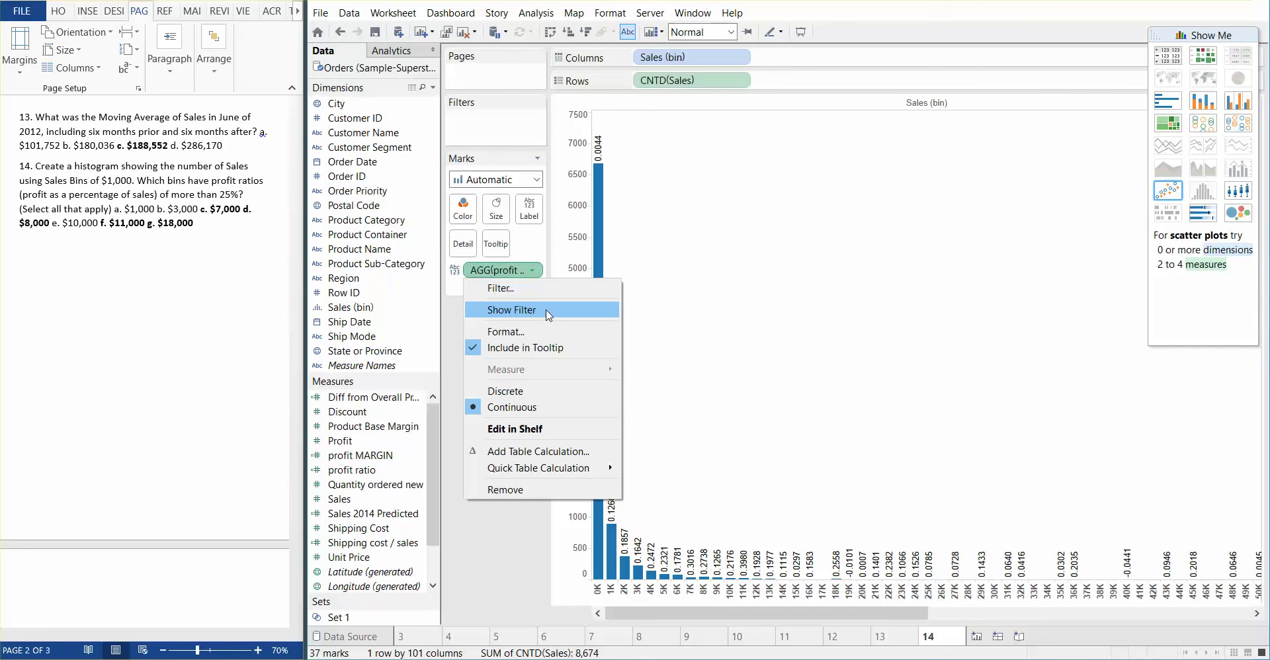
click(503, 545)
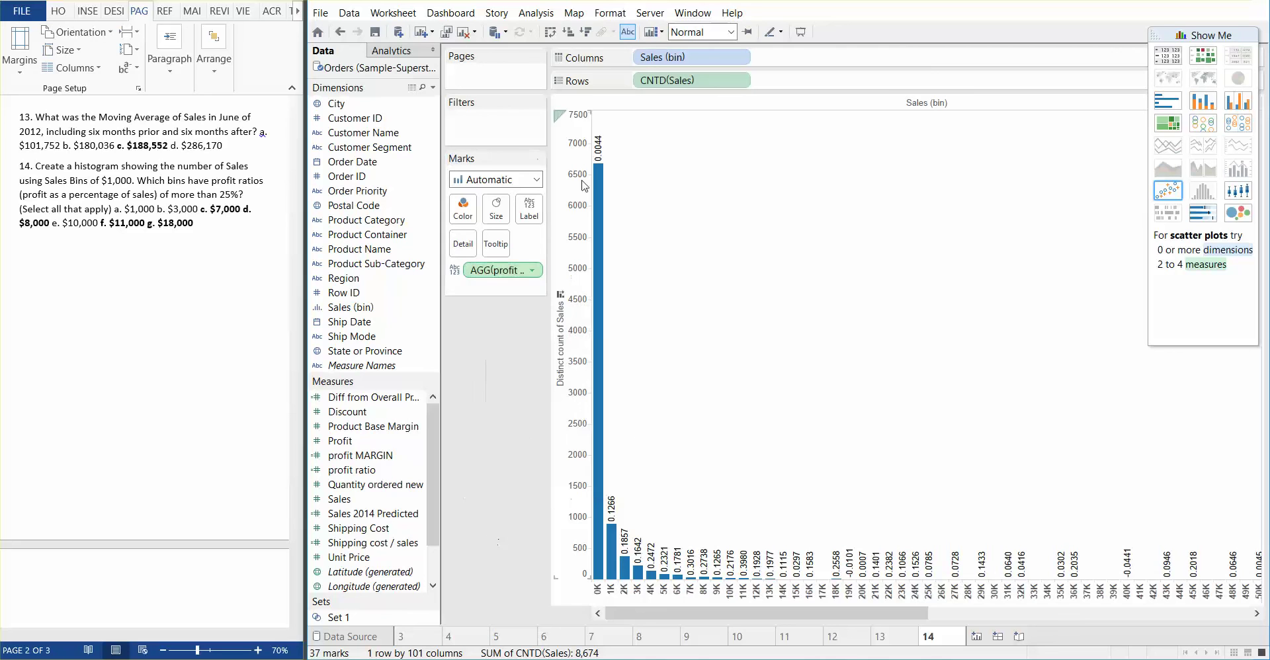
right_click(598, 147)
click(639, 205)
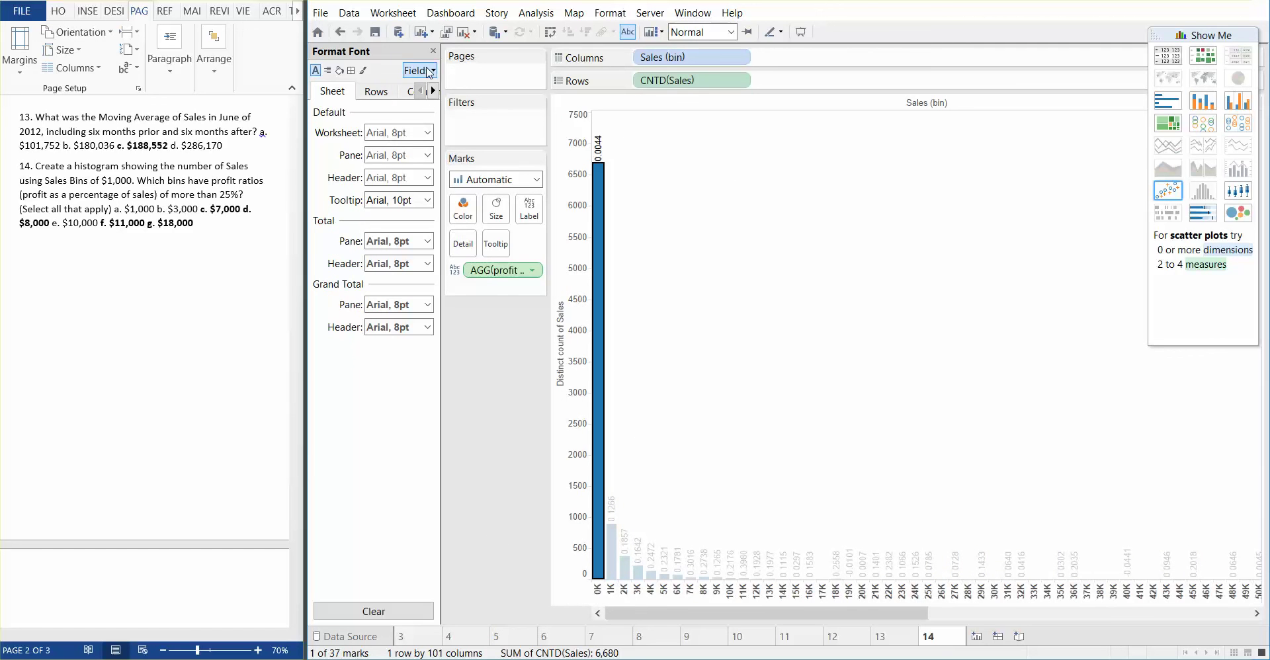
- Format the AGG(profit MARGIN) label numbers as Percentage with 2 decimal places
click(419, 70)
click(458, 120)
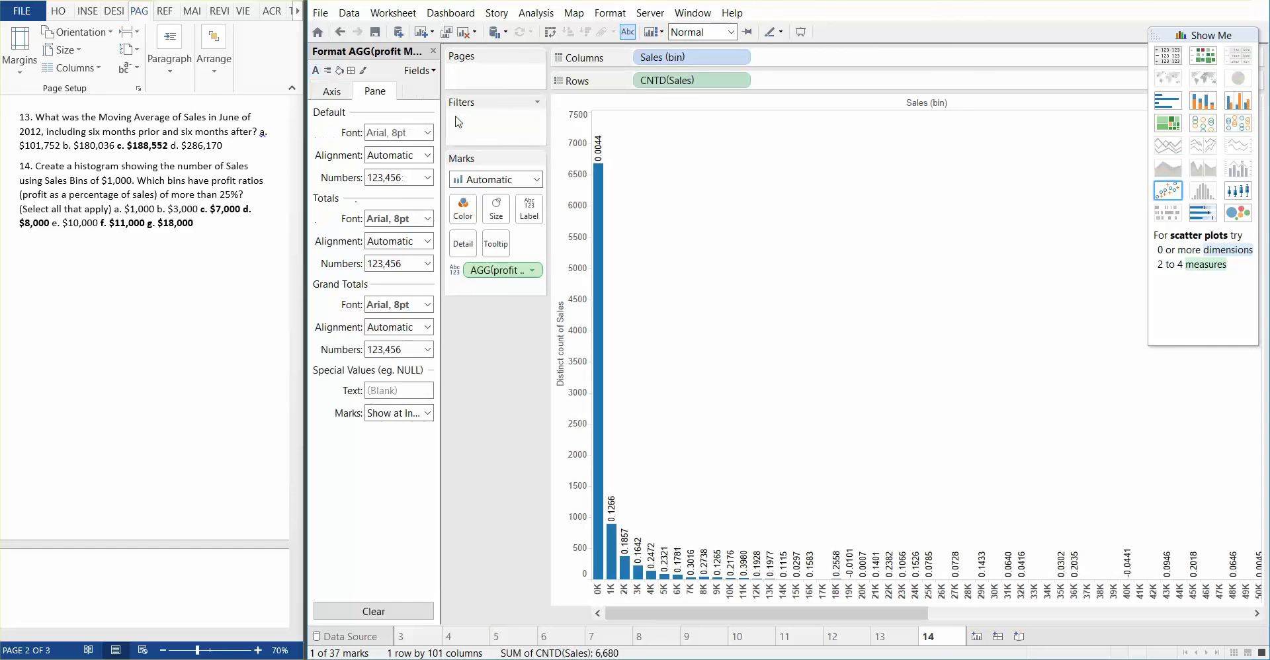
click(417, 178)
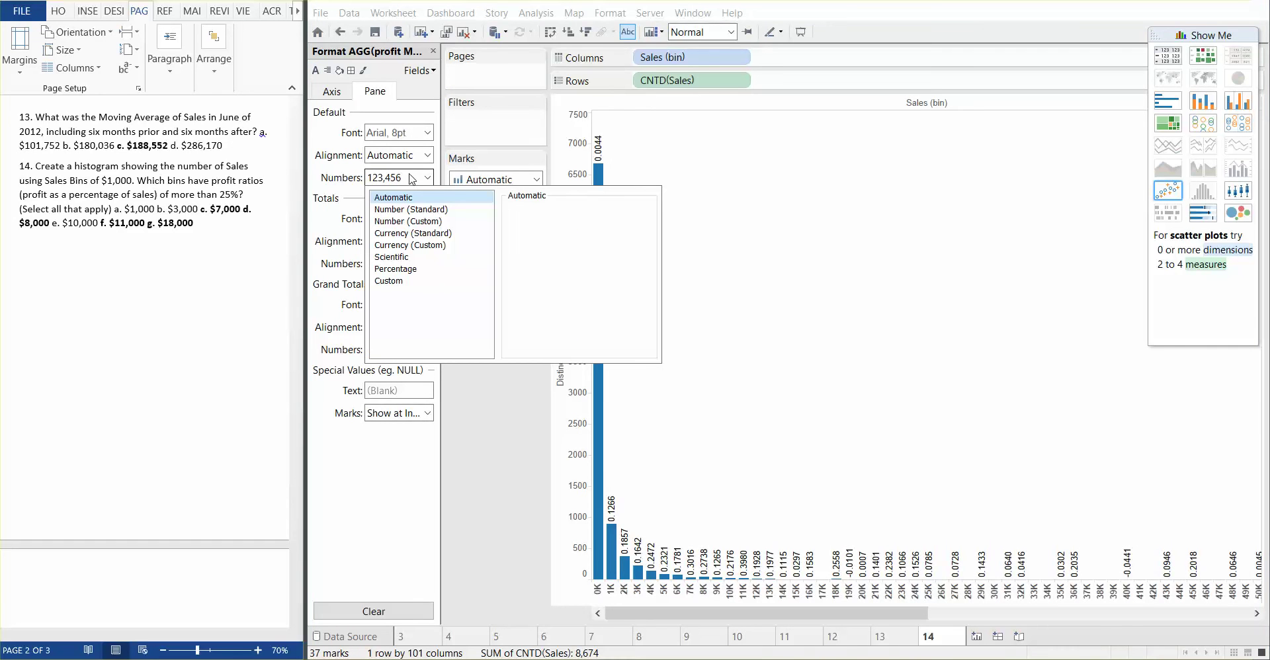
click(417, 268)
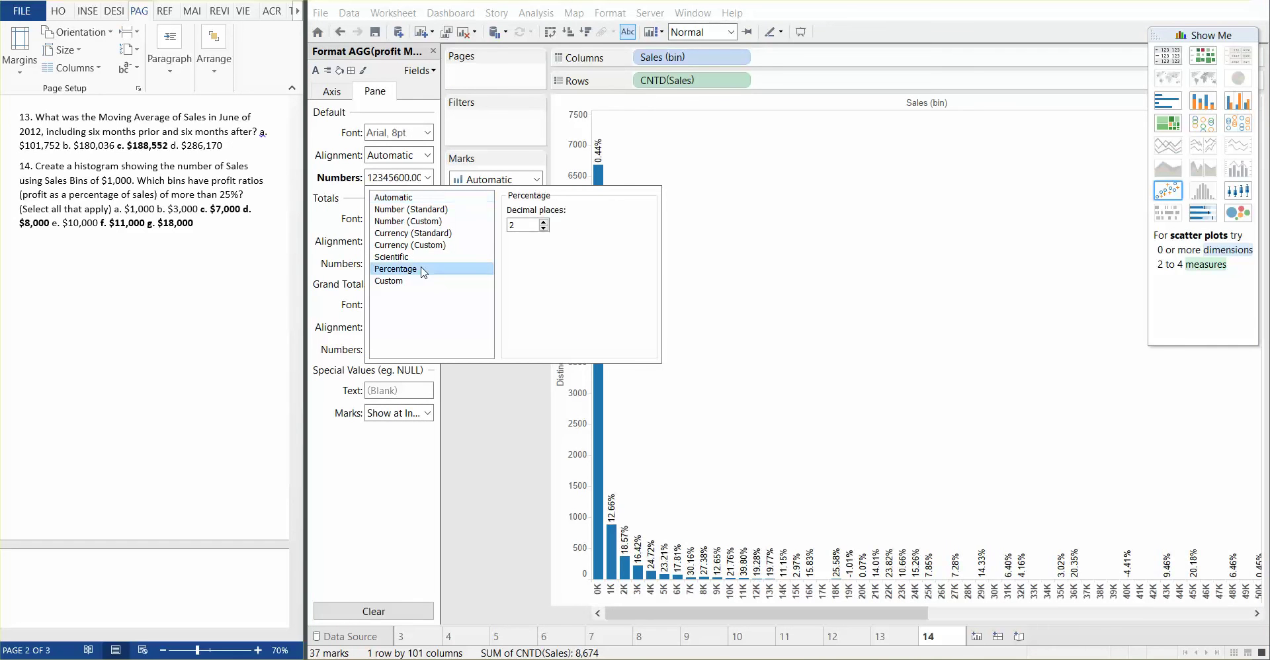
click(497, 450)
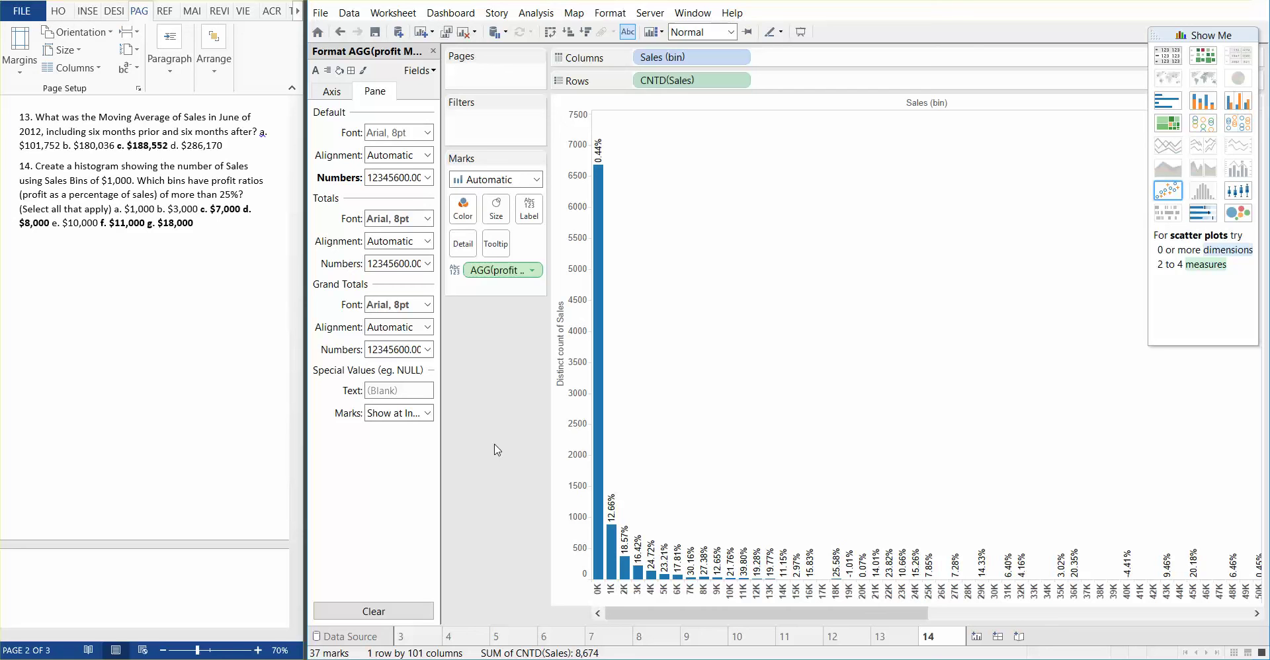
click(434, 53)
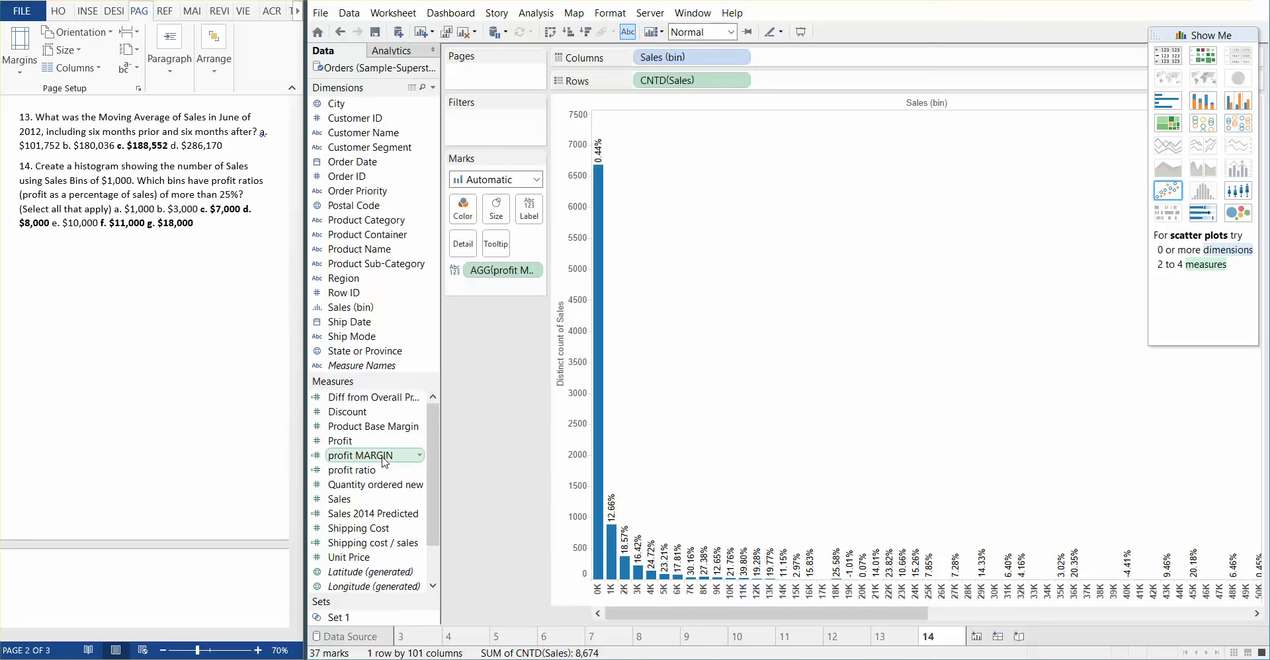
- Filter profit MARGIN to a minimum of 0.25, leaving the 7K, 8K, 11K and 18K bins
drag(384, 461, 474, 132)
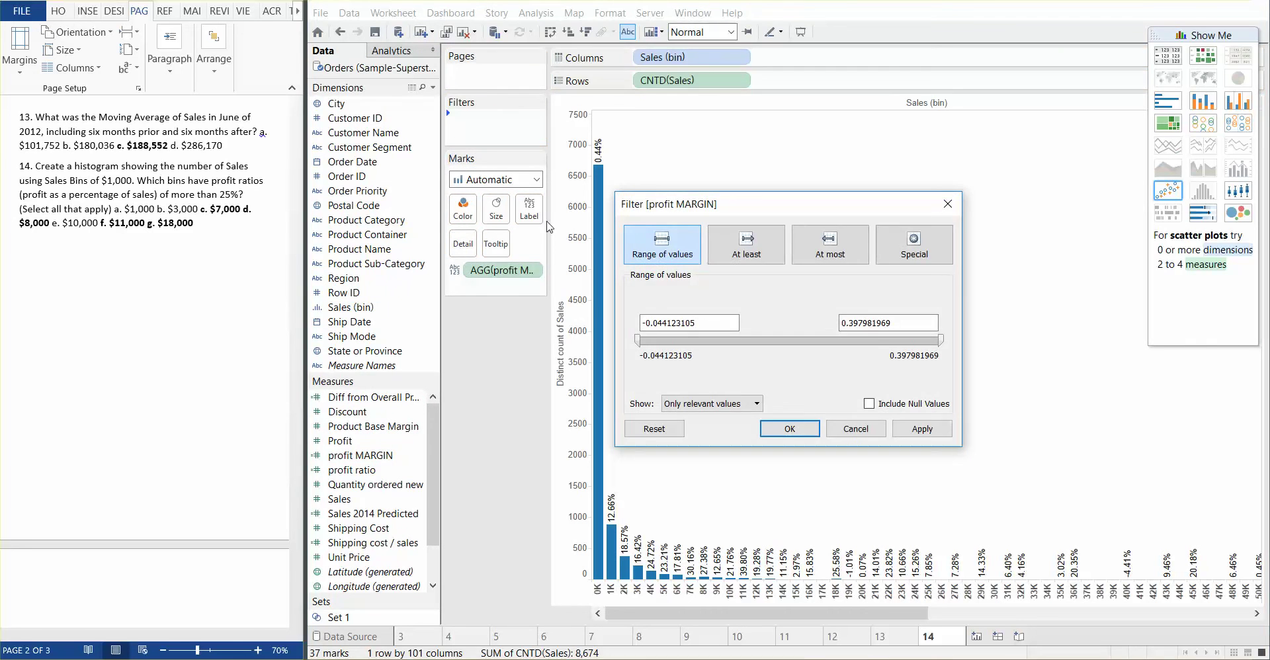
click(703, 325)
drag(702, 324, 587, 327)
text(.25)
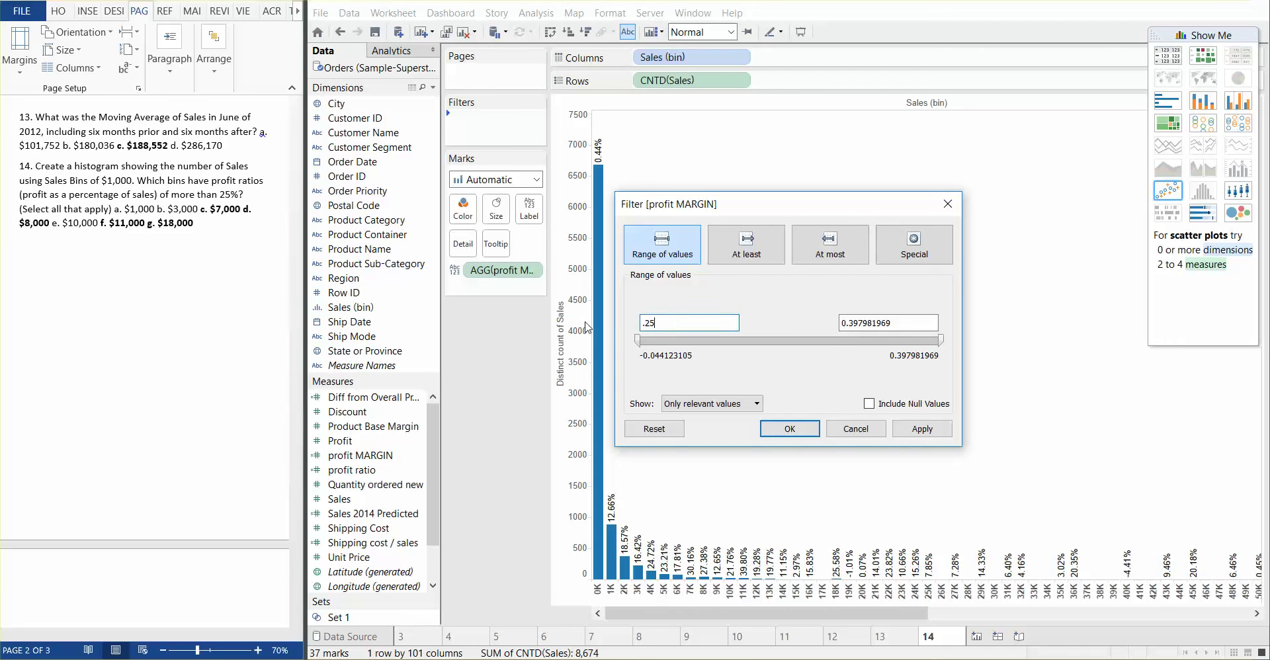
click(768, 329)
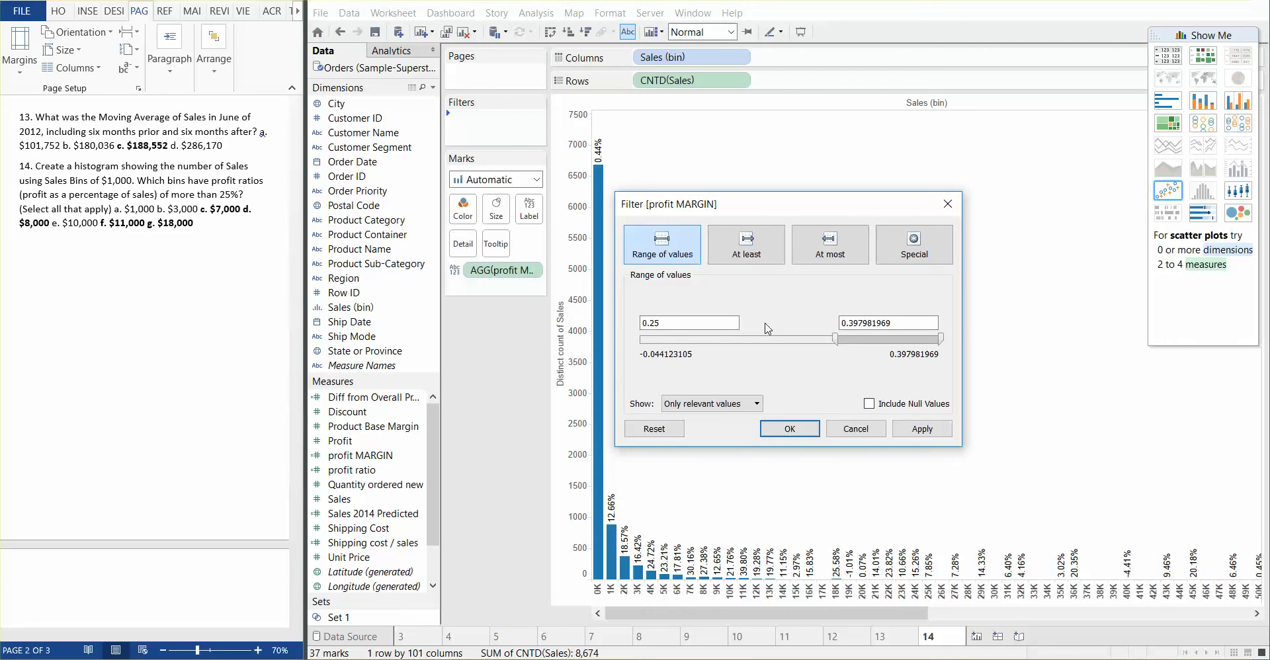
click(931, 430)
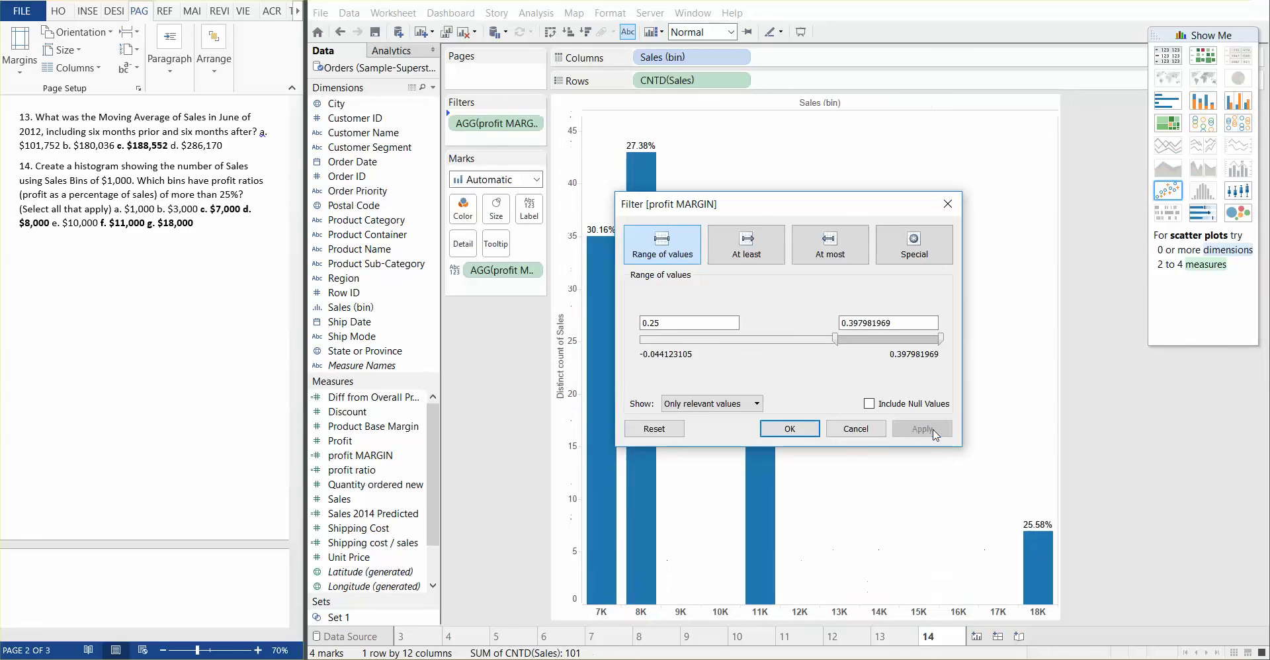
click(791, 429)
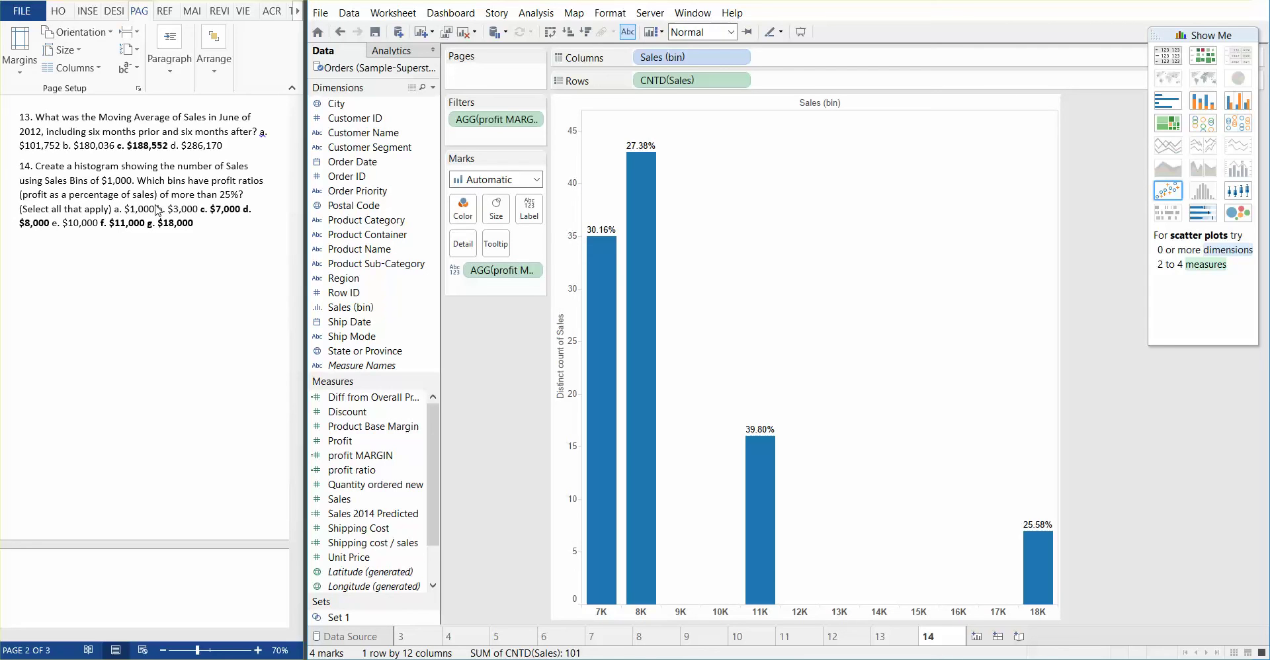
mouse_move(615, 590)
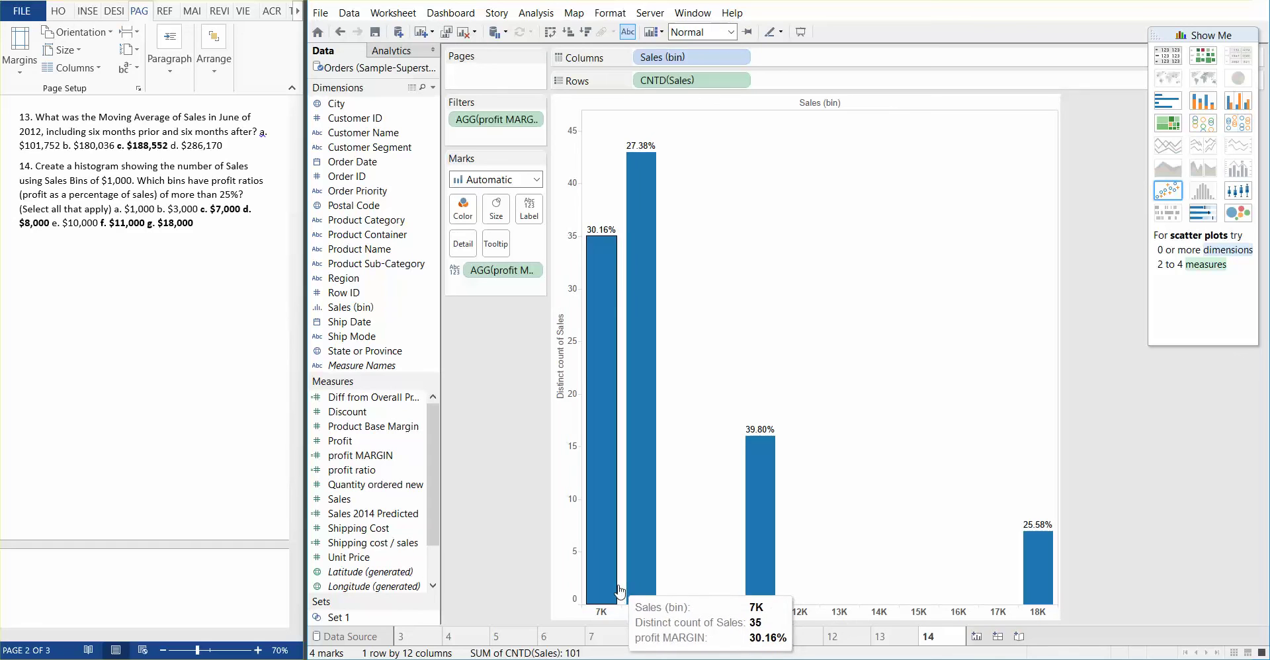
mouse_move(764, 587)
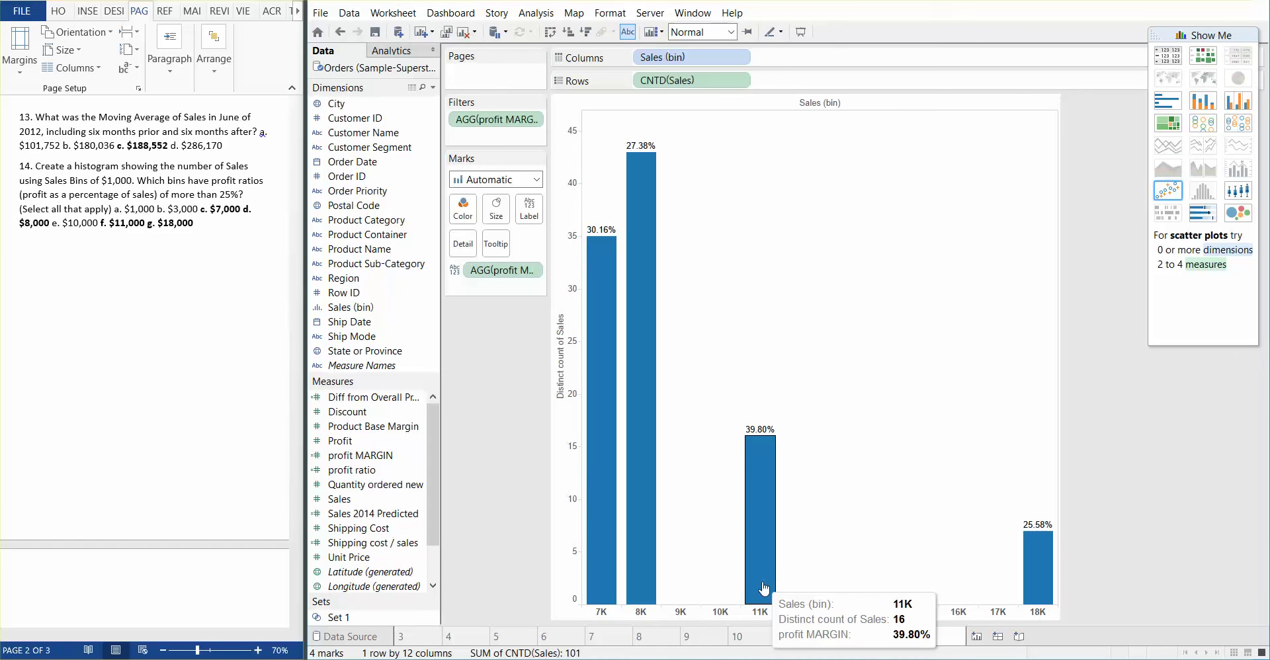
mouse_move(585, 519)
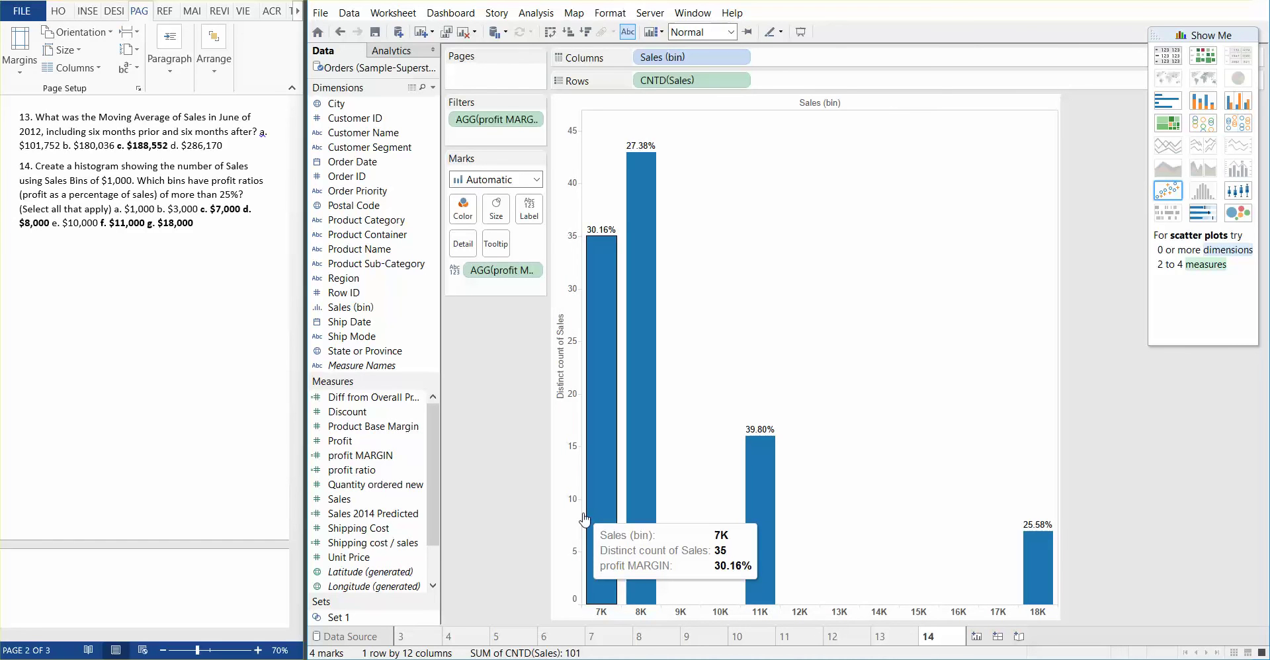